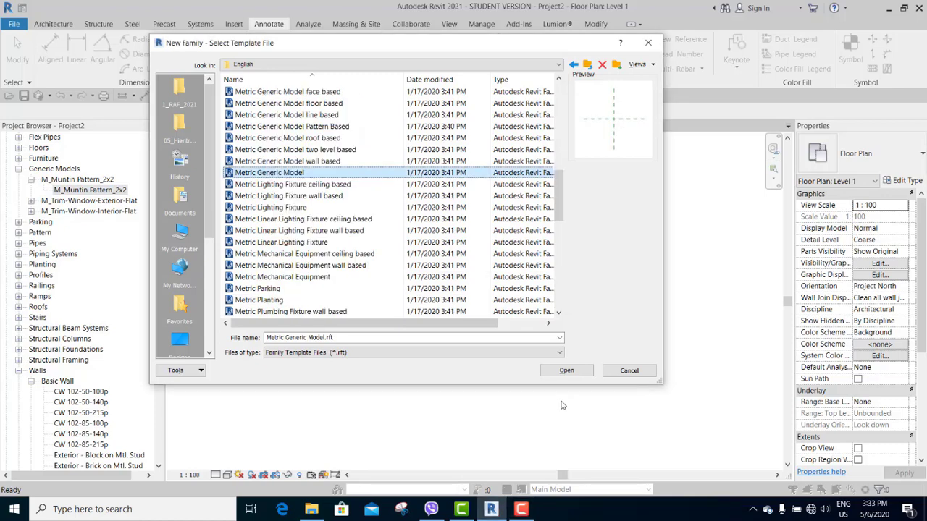
Create Family1 from the Generic Model template and start its first save.
{"action": "left_click", "coordinate": [566, 370]}
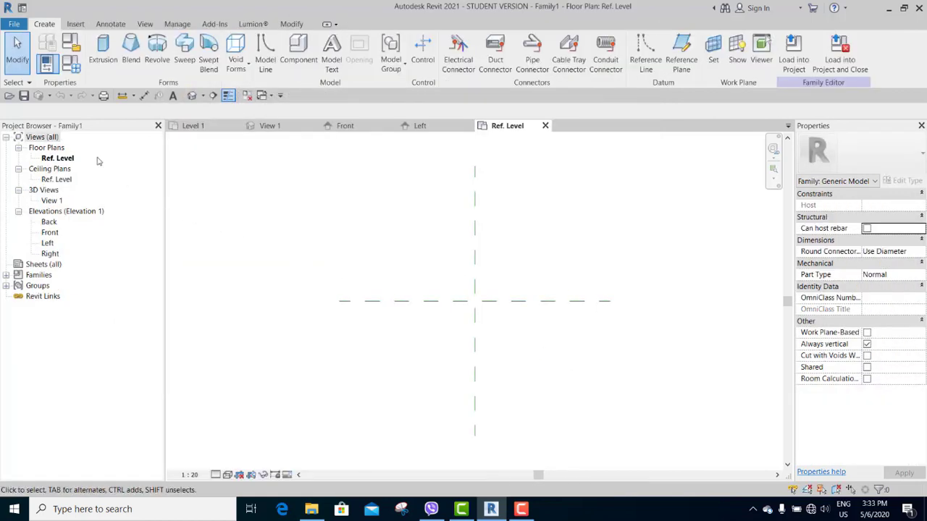
{"action": "left_click", "coordinate": [20, 27]}
{"action": "mouse_move", "coordinate": [43, 180]}
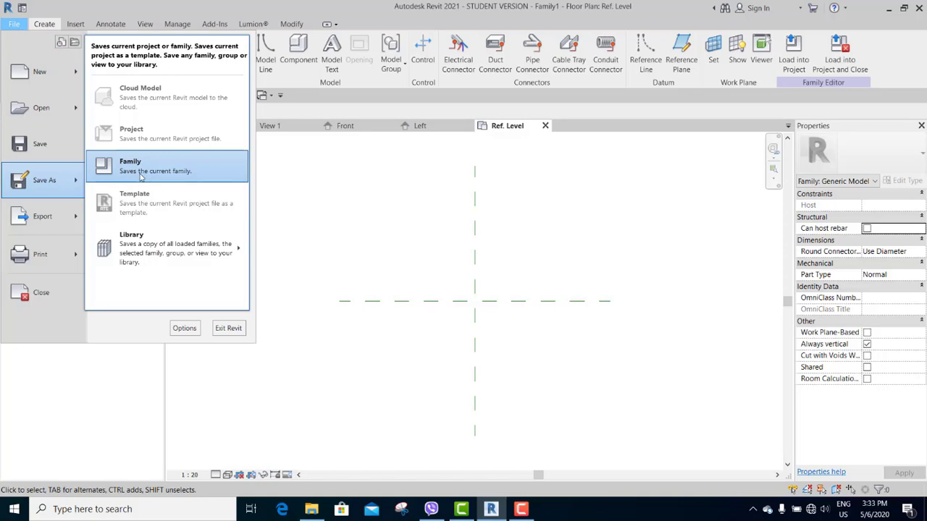
{"action": "left_click", "coordinate": [301, 181]}
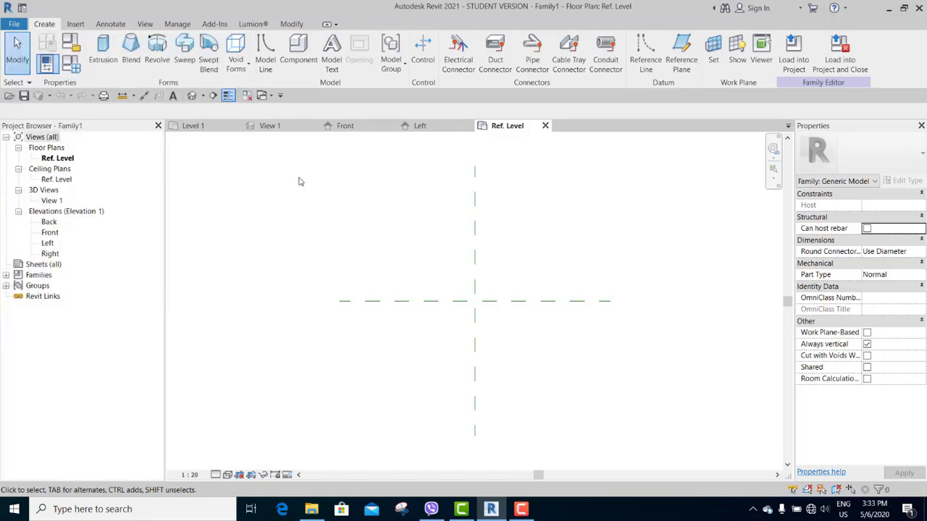
{"action": "left_click", "coordinate": [26, 98]}
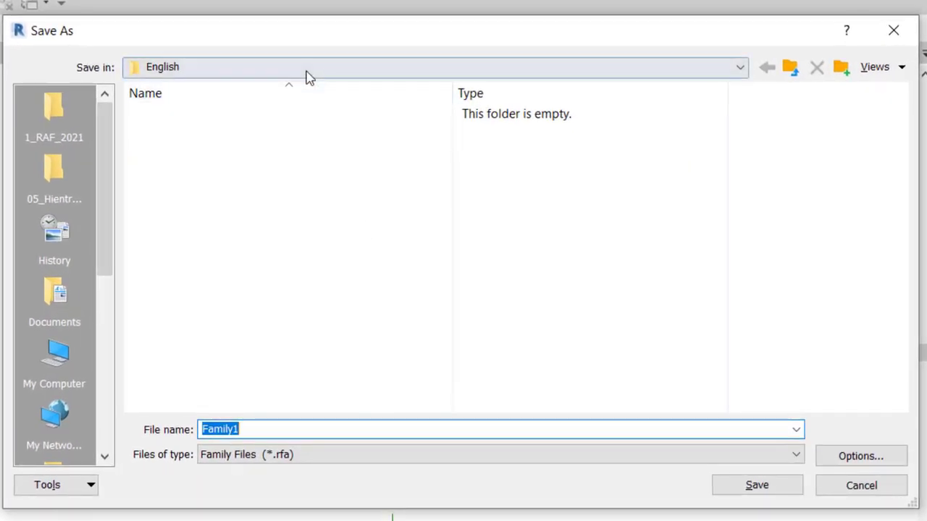
Create a folder named 12_TeamABC on New Volume (D:) in the Save As dialog.
{"action": "left_click", "coordinate": [307, 71]}
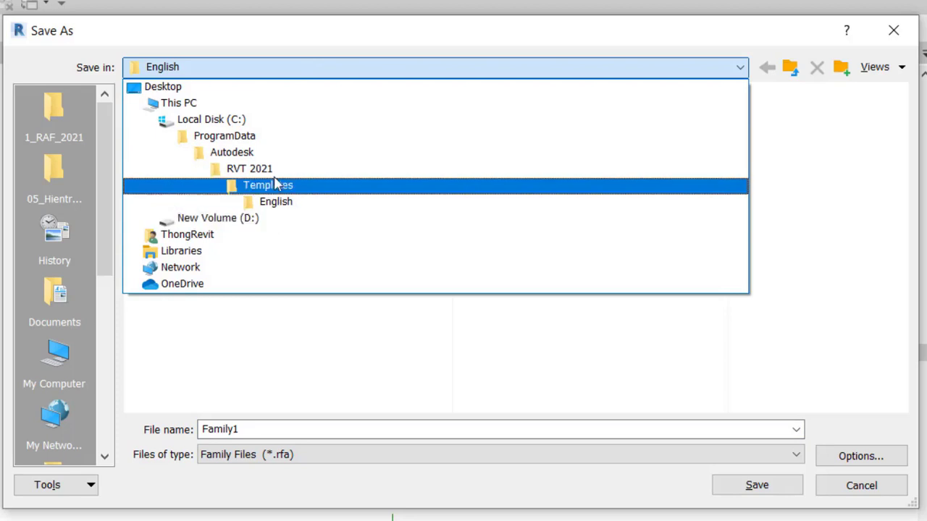
{"action": "left_click", "coordinate": [276, 217]}
{"action": "right_click", "coordinate": [239, 364]}
{"action": "left_click", "coordinate": [507, 348]}
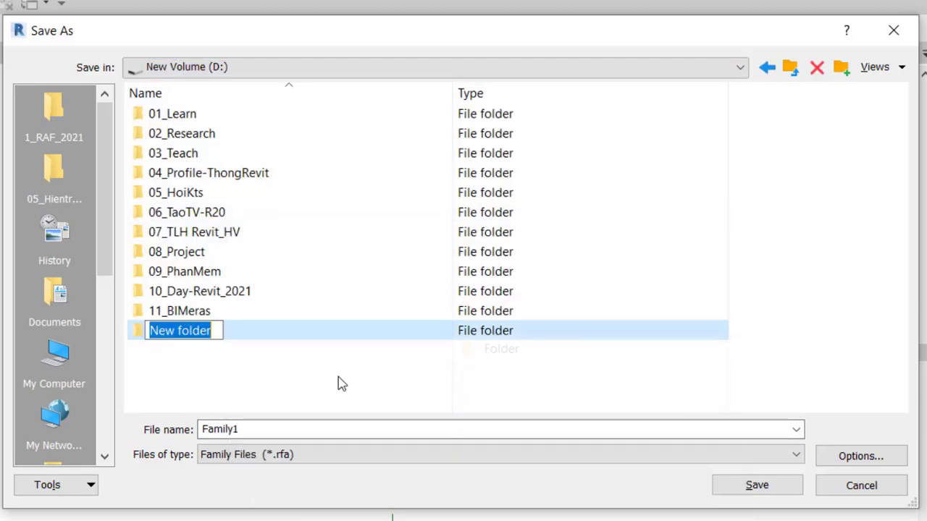
{"action": "type", "text": "12_"}
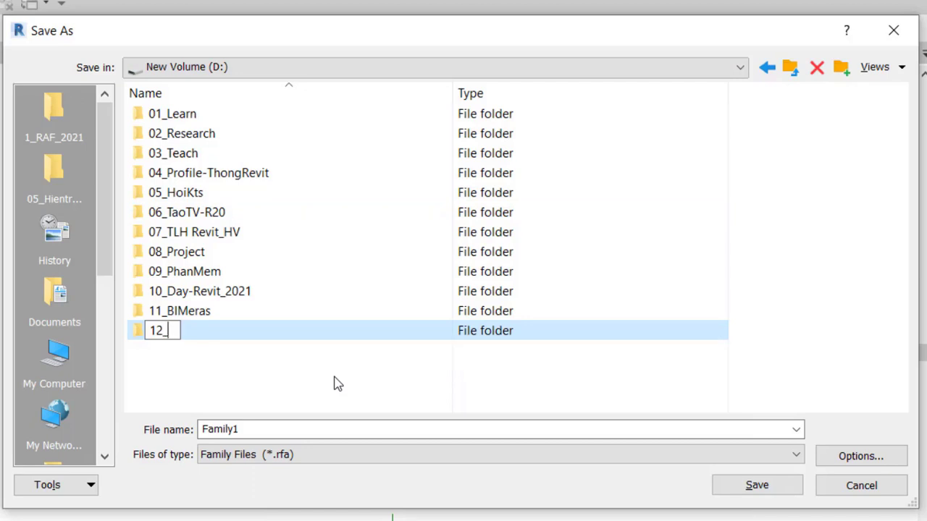
{"action": "type", "text": "Team"}
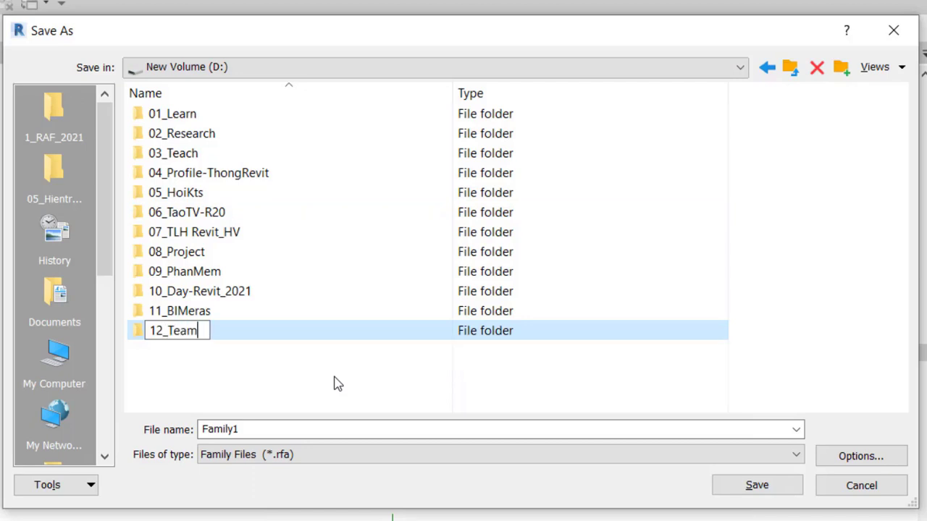
{"action": "type", "text": "AB"}
{"action": "type", "text": "C"}
{"action": "key", "text": "Return"}
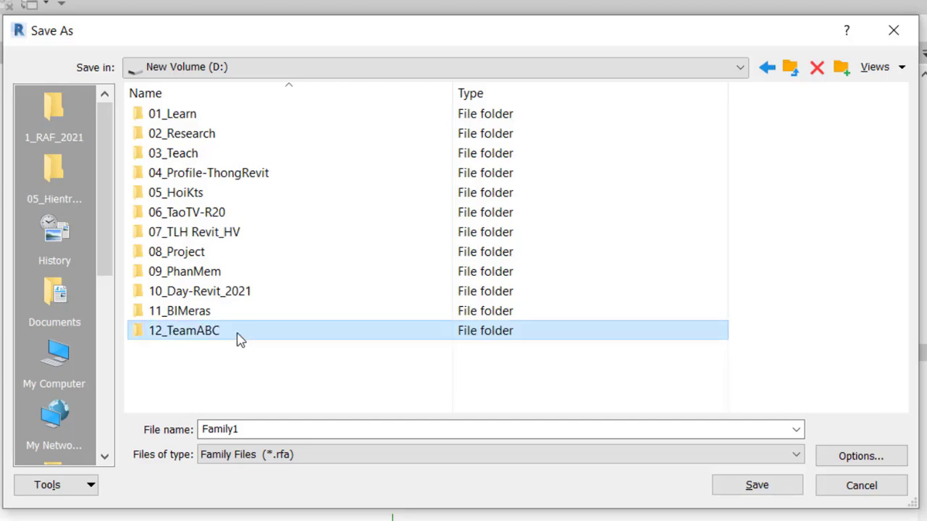
Inside 12_TeamABC, create a new folder named 2_Family.
{"action": "double_click", "coordinate": [237, 335]}
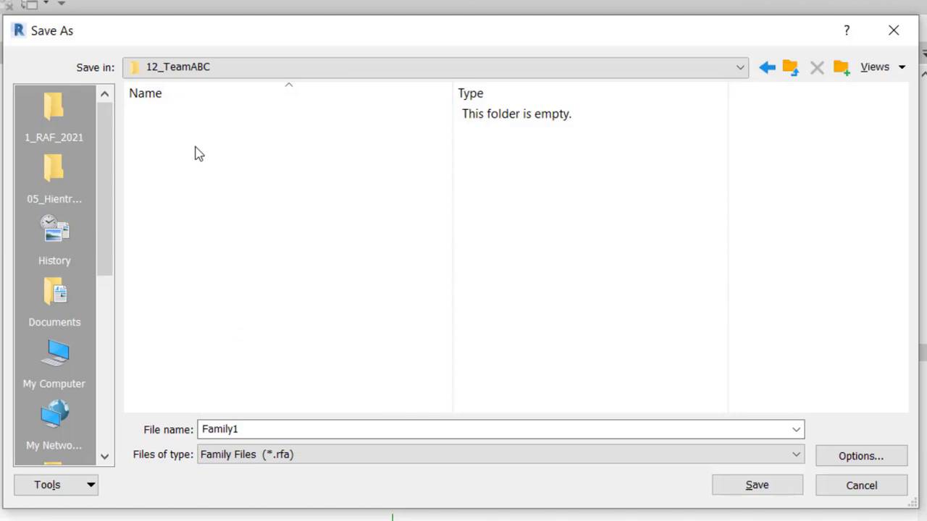
{"action": "right_click", "coordinate": [181, 180]}
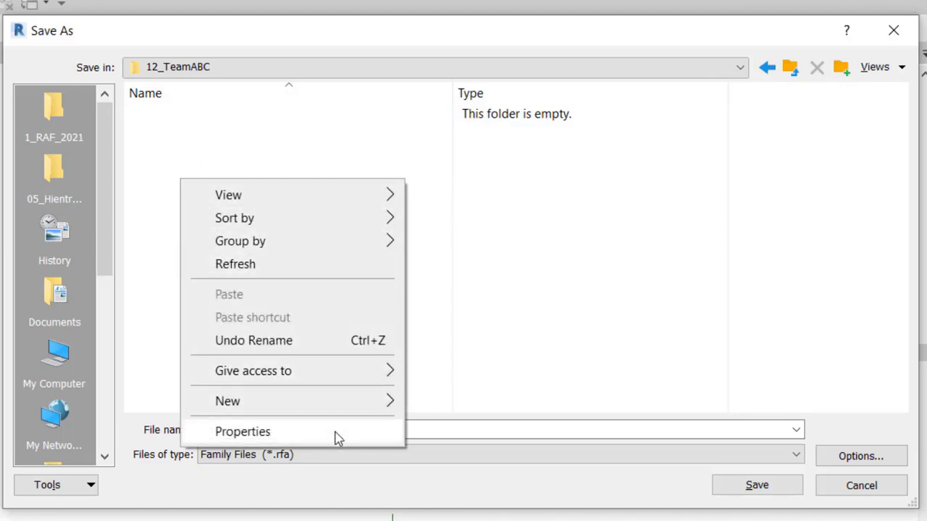
{"action": "key", "text": "Escape"}
{"action": "left_click", "coordinate": [841, 68]}
{"action": "type", "text": "2"}
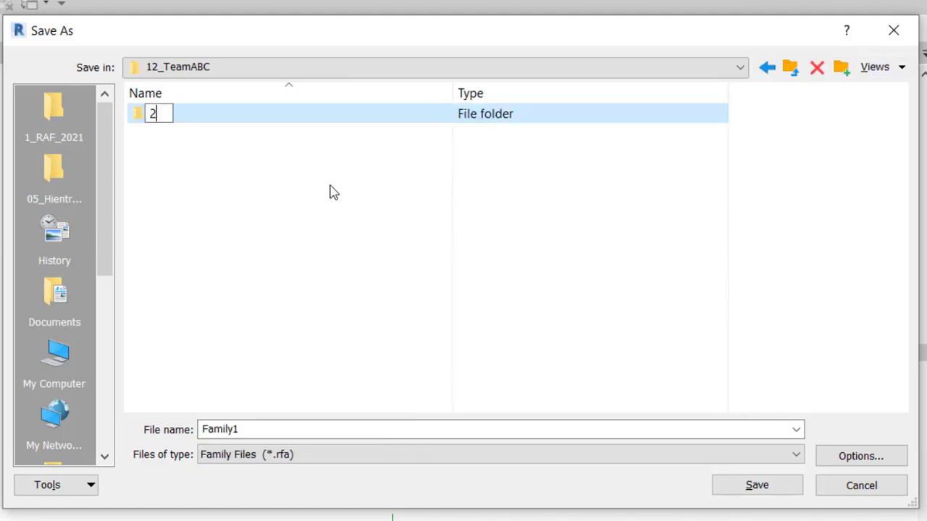
{"action": "type", "text": "_Fa"}
{"action": "type", "text": "mily"}
{"action": "key", "text": "Return"}
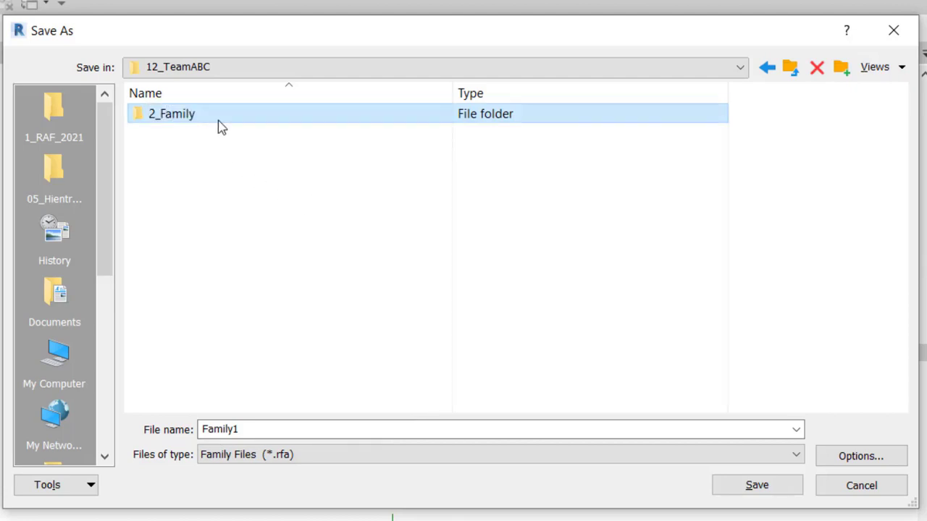
In 2_Family, create subfolders 1_RAF, 2_RSF and 3_RMF.
{"action": "double_click", "coordinate": [222, 127]}
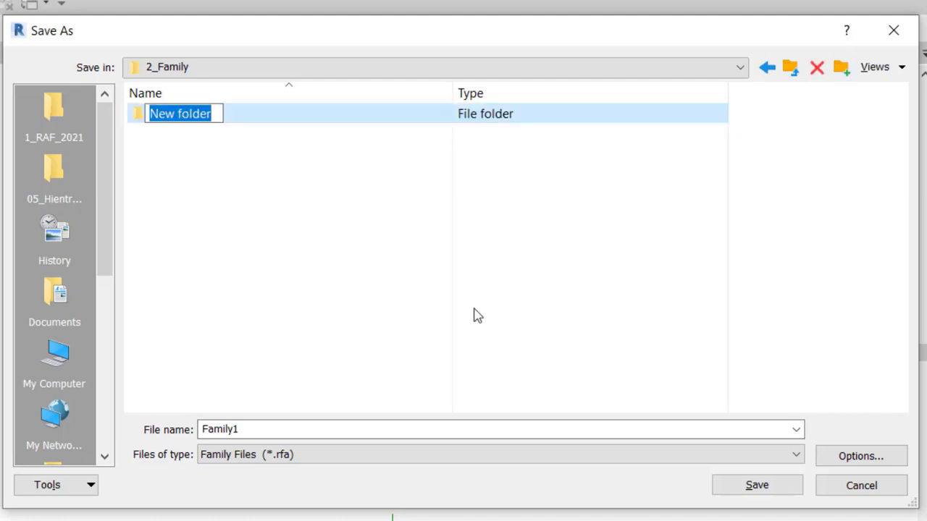
{"action": "type", "text": "1_R"}
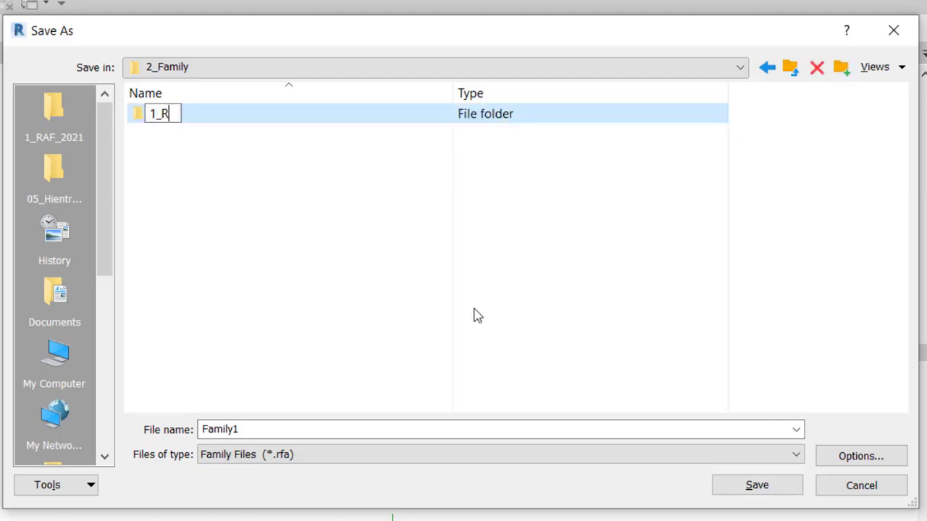
{"action": "type", "text": "AF"}
{"action": "key", "text": "Return"}
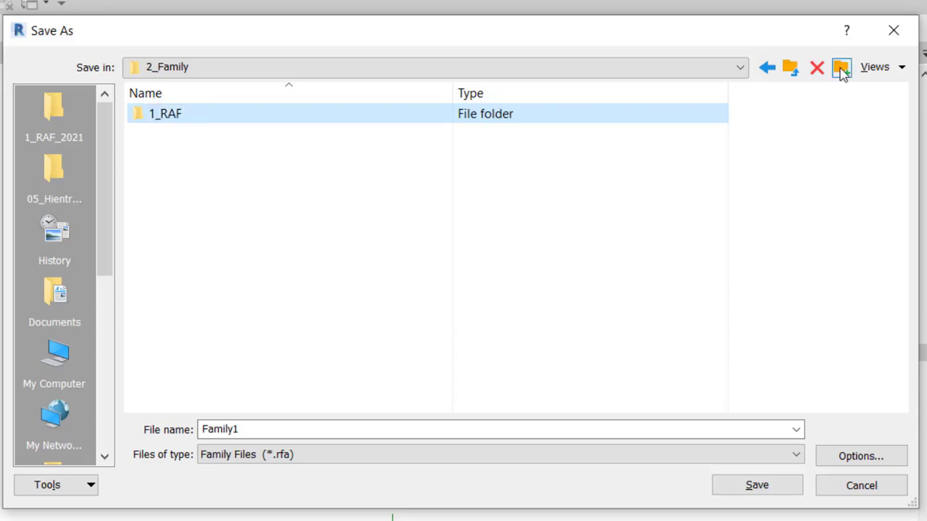
{"action": "left_click", "coordinate": [841, 69]}
{"action": "type", "text": "2"}
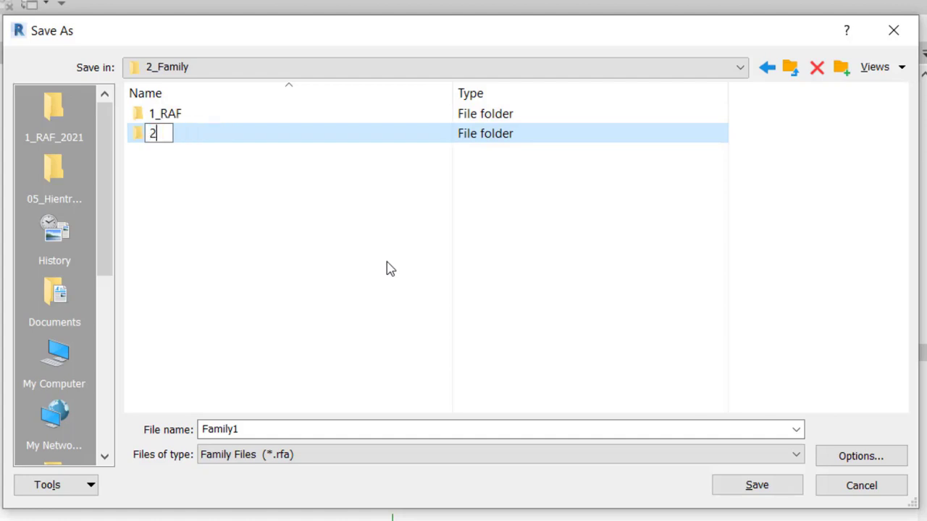
{"action": "type", "text": "_"}
{"action": "type", "text": "RSF"}
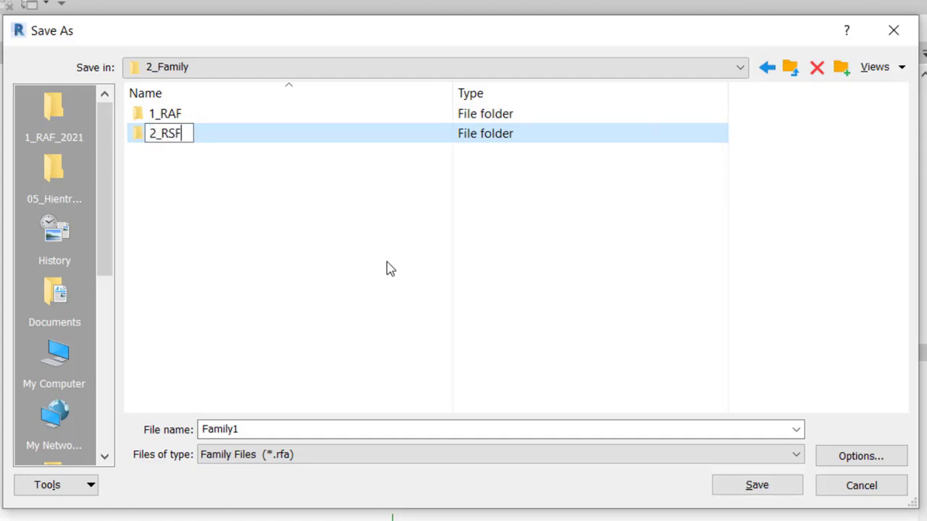
{"action": "key", "text": "Return"}
{"action": "key", "text": "ctrl+shift+n"}
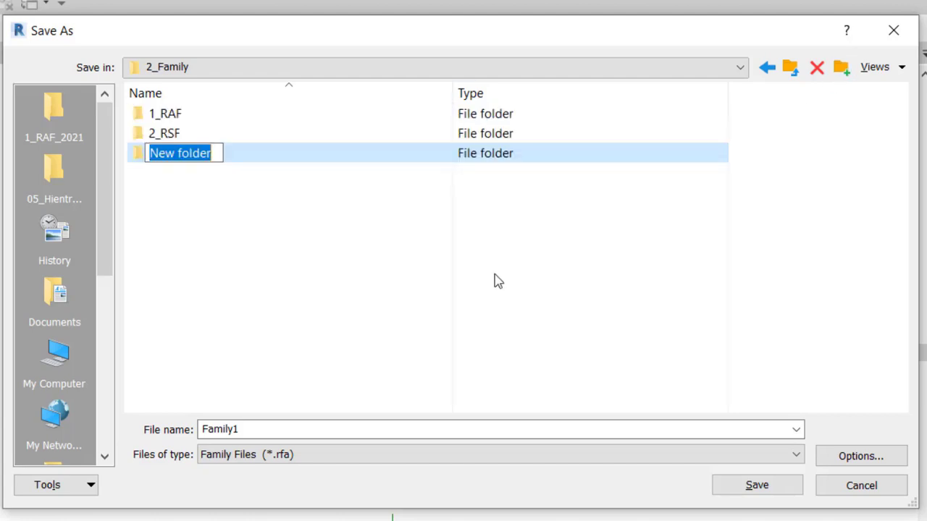
{"action": "type", "text": "3_R"}
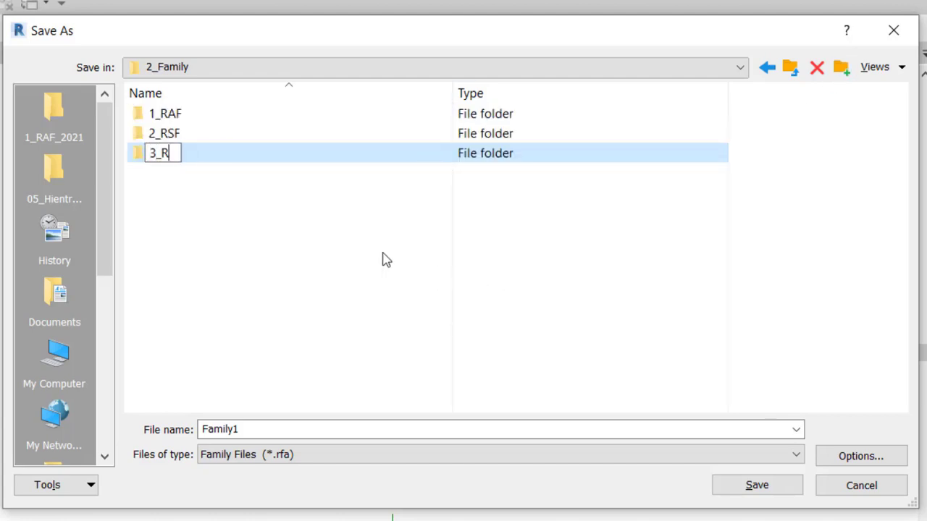
{"action": "type", "text": "MF"}
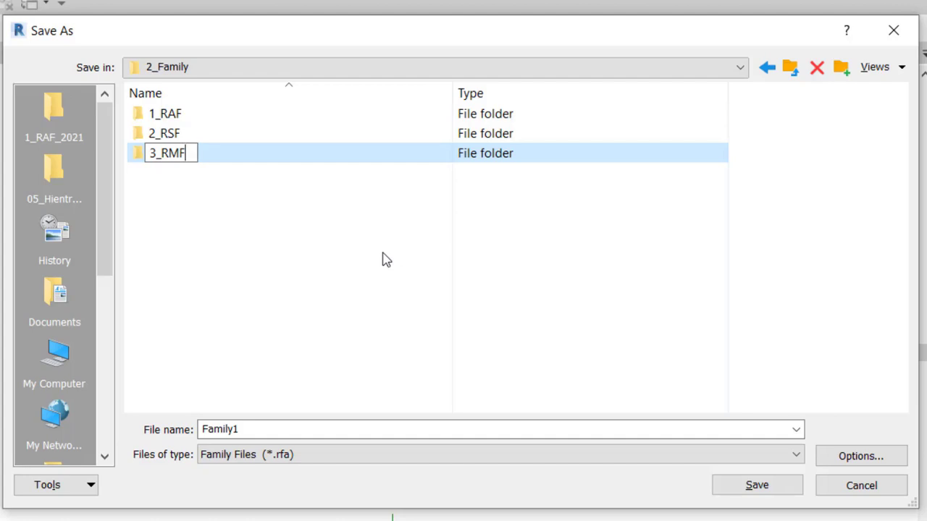
{"action": "key", "text": "Return"}
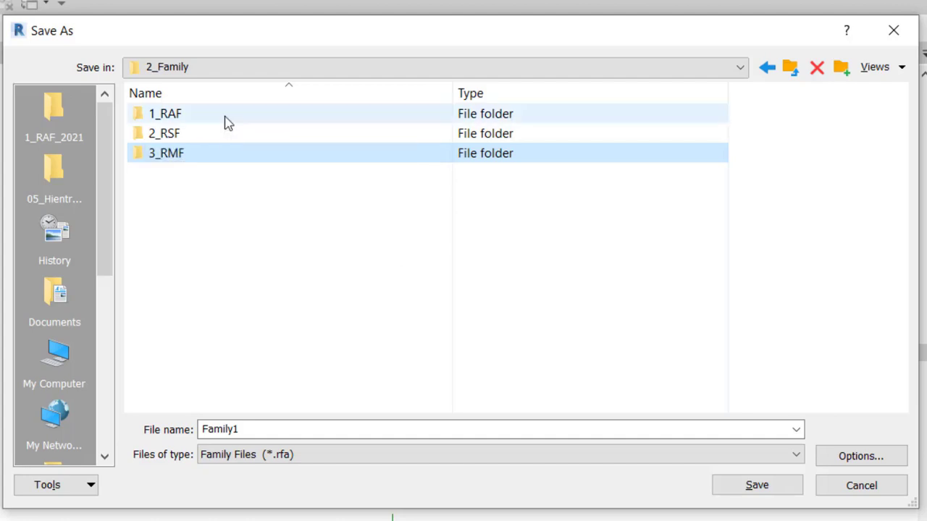
Open 1_RAF and create a 1_RAF_2021 subfolder inside it.
{"action": "left_click", "coordinate": [225, 121]}
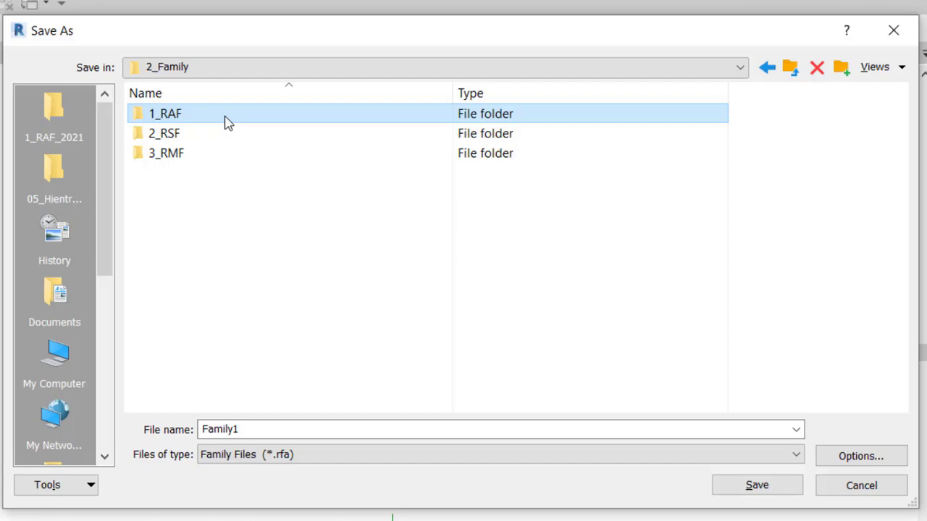
{"action": "double_click", "coordinate": [226, 123]}
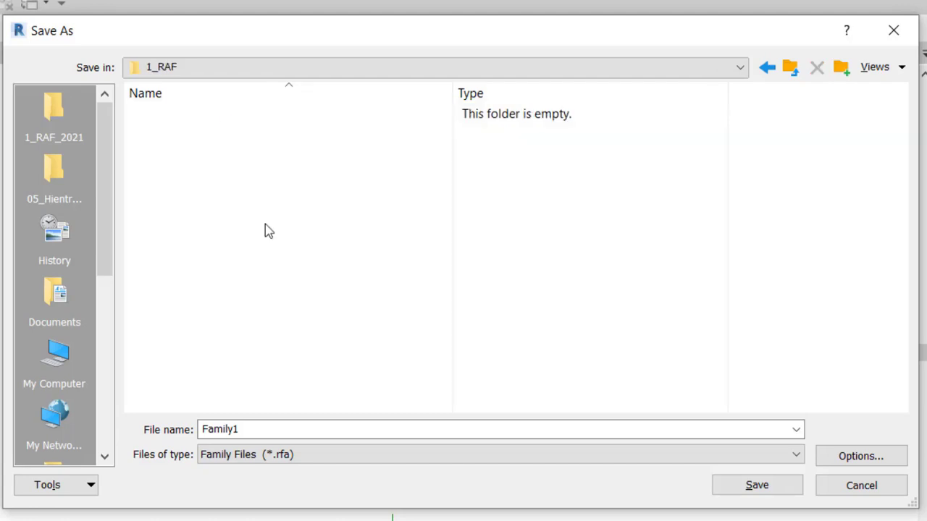
{"action": "right_click", "coordinate": [272, 168]}
{"action": "left_click", "coordinate": [542, 392]}
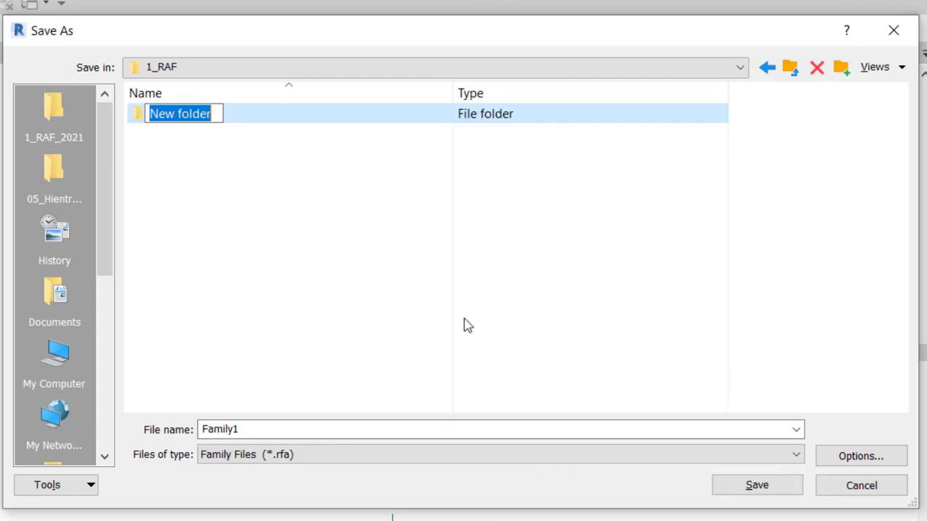
{"action": "type", "text": "1_RA"}
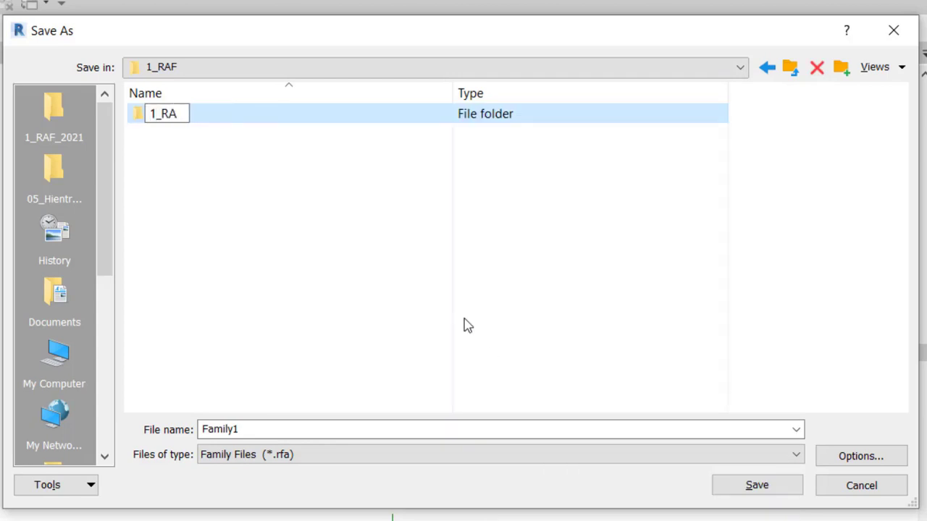
{"action": "type", "text": "F_2021"}
{"action": "key", "text": "Return"}
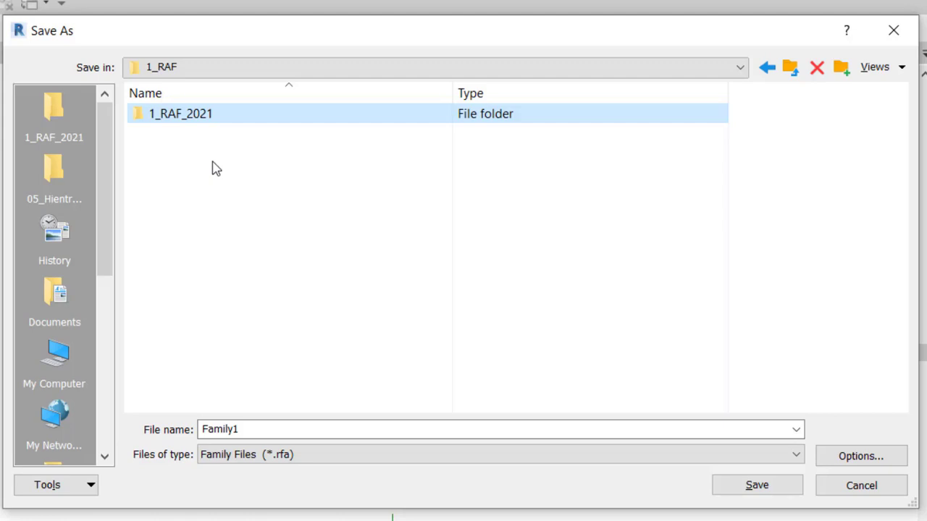
Add a 01_VietNam subfolder inside 1_RAF_2021, peek into it, and return up.
{"action": "double_click", "coordinate": [207, 128]}
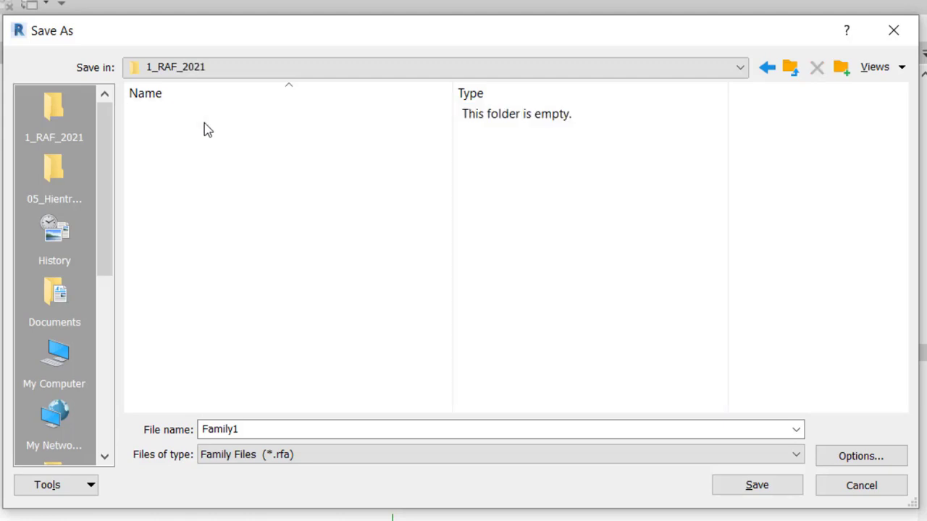
{"action": "right_click", "coordinate": [227, 231]}
{"action": "left_click", "coordinate": [843, 70]}
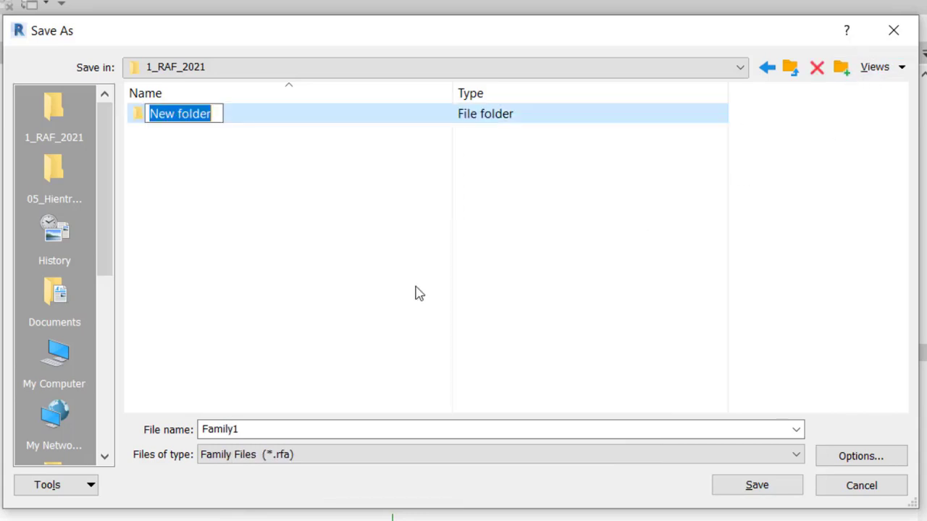
{"action": "type", "text": "01_"}
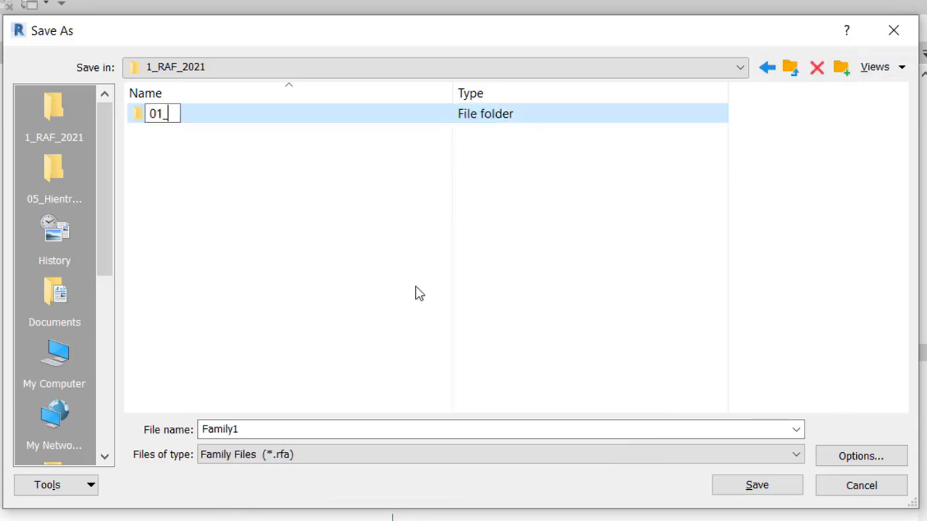
{"action": "type", "text": "VietNam"}
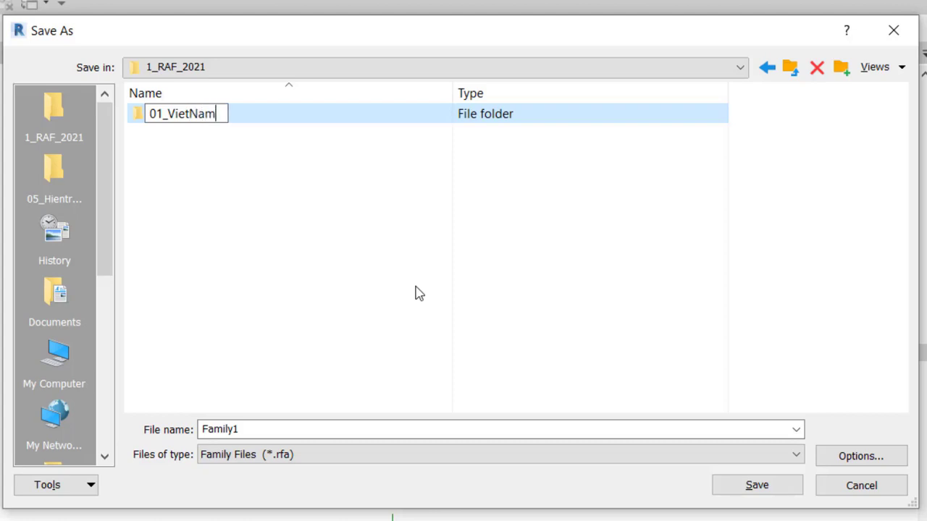
{"action": "key", "text": "Return"}
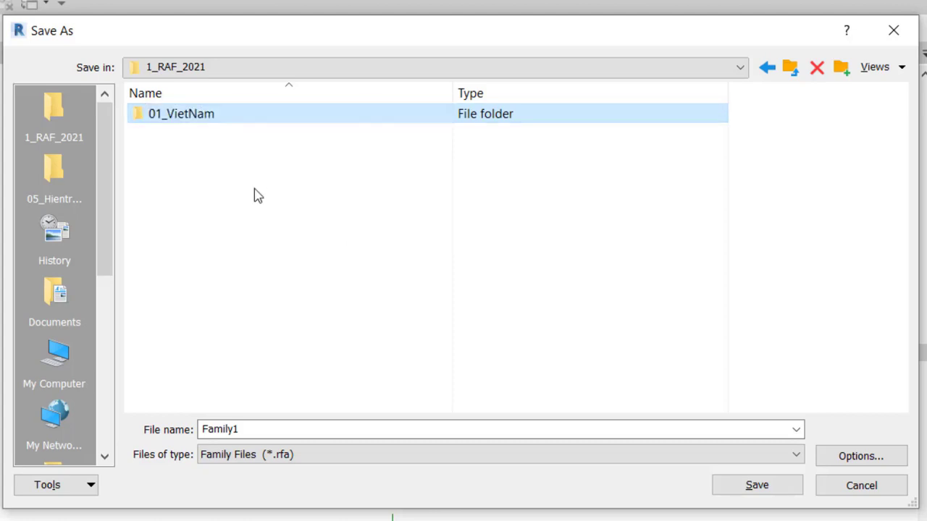
{"action": "double_click", "coordinate": [259, 117]}
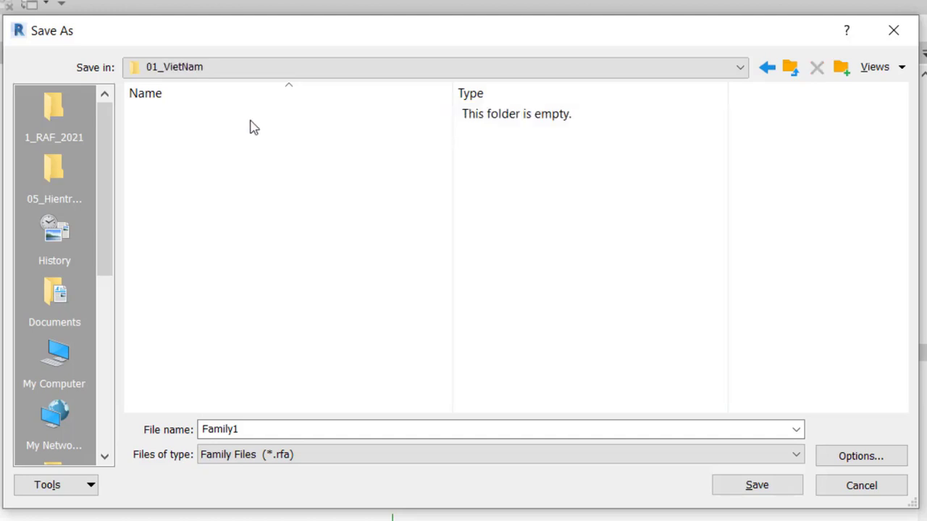
{"action": "left_click", "coordinate": [786, 69]}
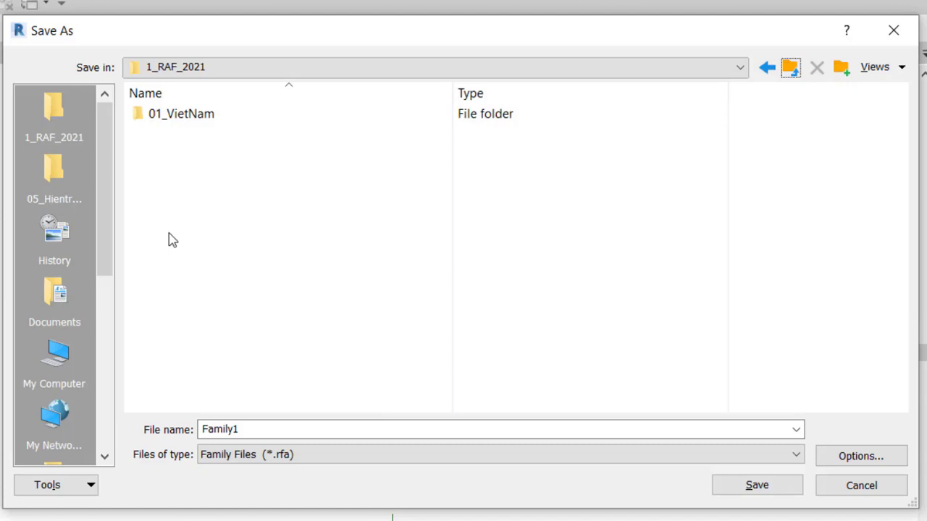
Browse the Metric Library's category folders, such as Annotations and Doors.
{"action": "left_click_drag", "start_coordinate": [104, 218], "coordinate": [102, 426]}
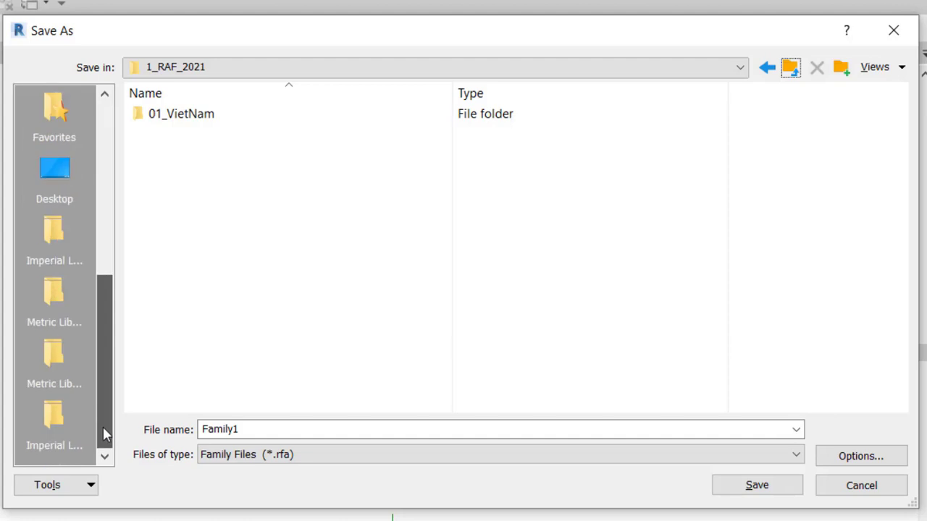
{"action": "left_click", "coordinate": [55, 373]}
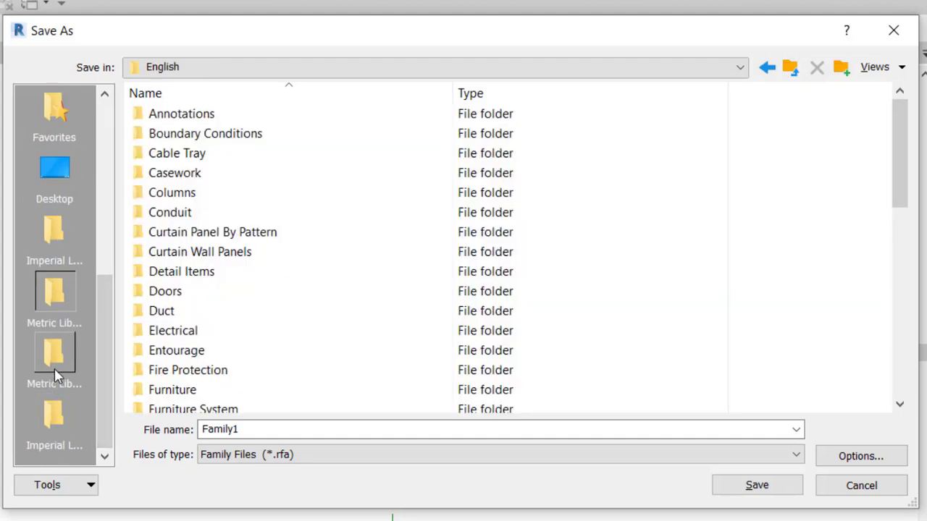
{"action": "left_click", "coordinate": [266, 118]}
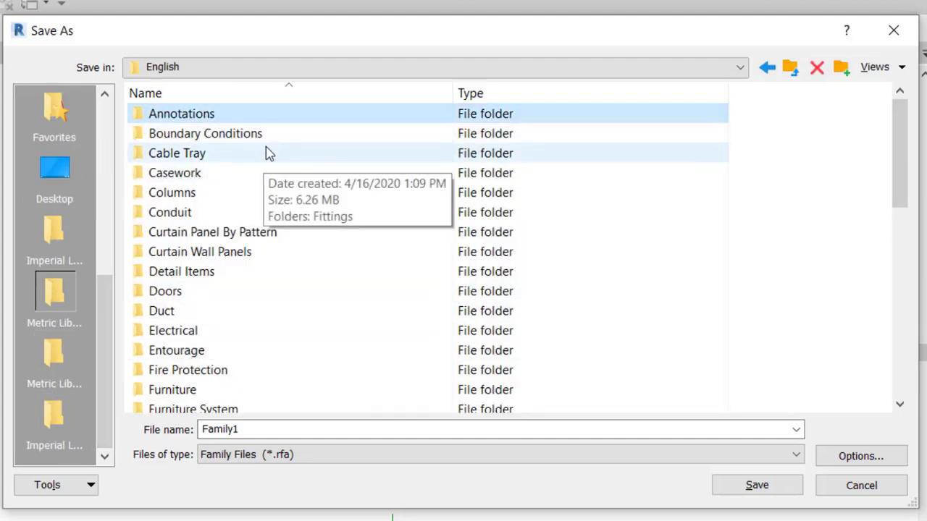
{"action": "left_click", "coordinate": [234, 294]}
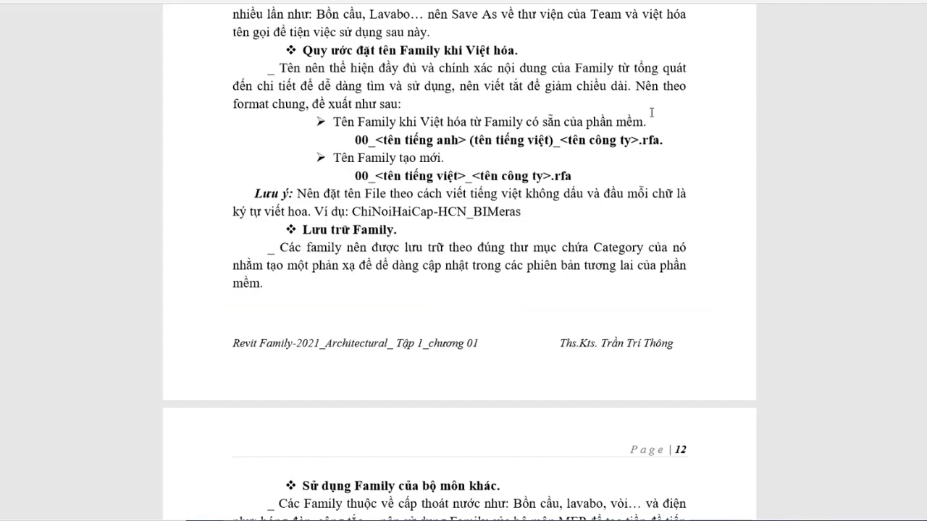
{"action": "left_click_drag", "start_coordinate": [634, 67], "coordinate": [686, 67]}
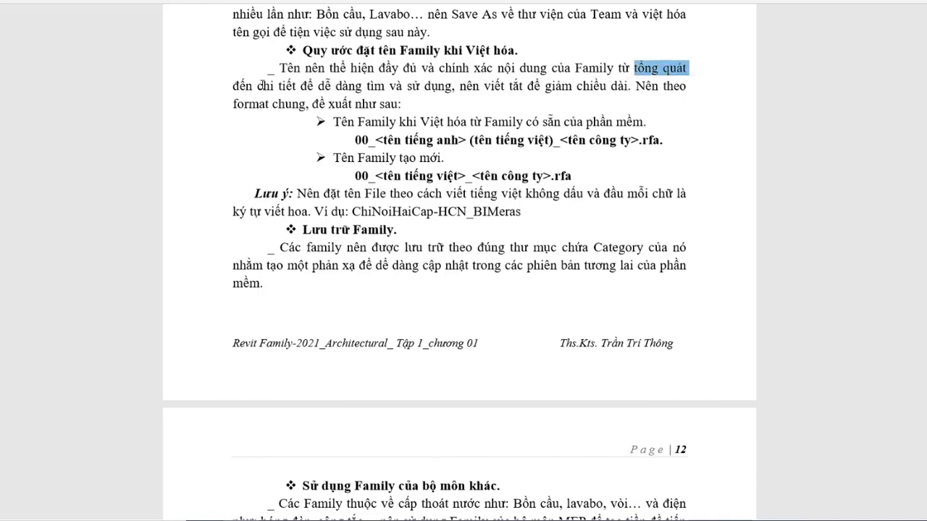
{"action": "left_click_drag", "start_coordinate": [259, 85], "coordinate": [297, 85]}
{"action": "left_click", "coordinate": [625, 223]}
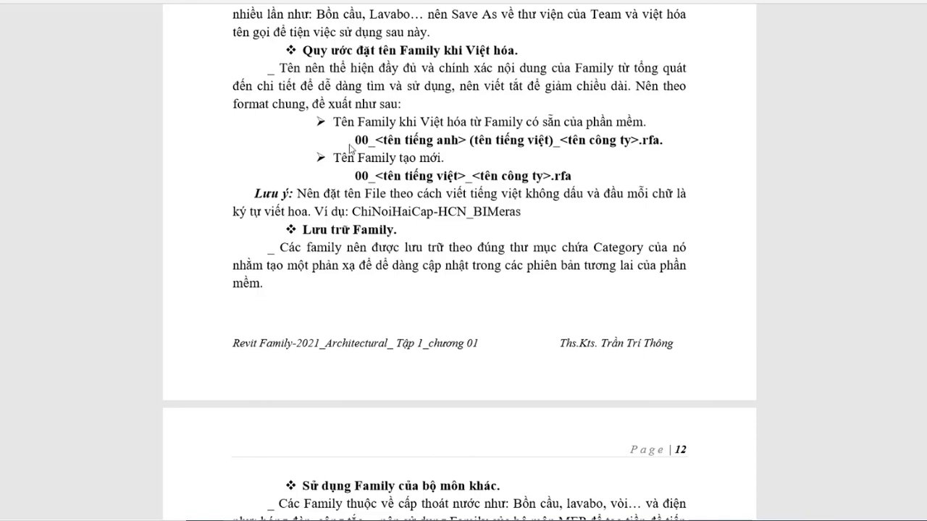
{"action": "left_click_drag", "start_coordinate": [354, 139], "coordinate": [371, 141]}
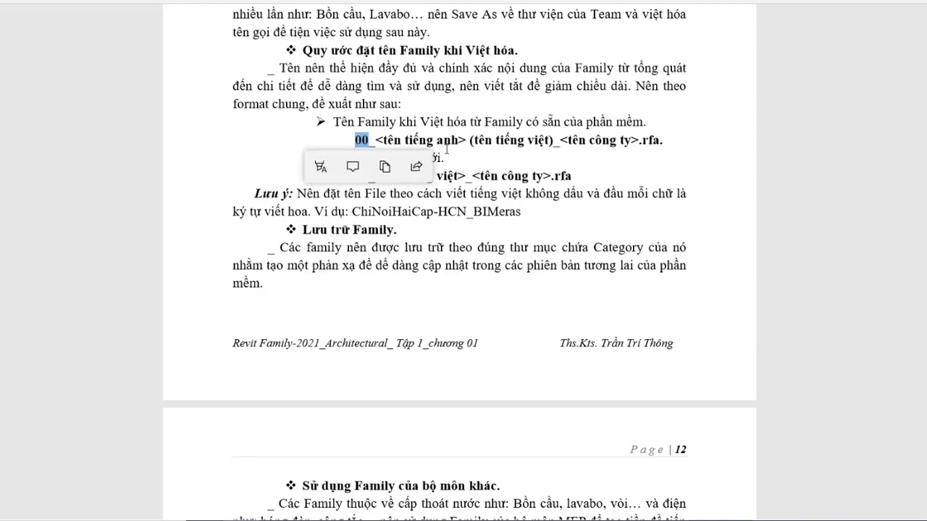
{"action": "left_click", "coordinate": [449, 146]}
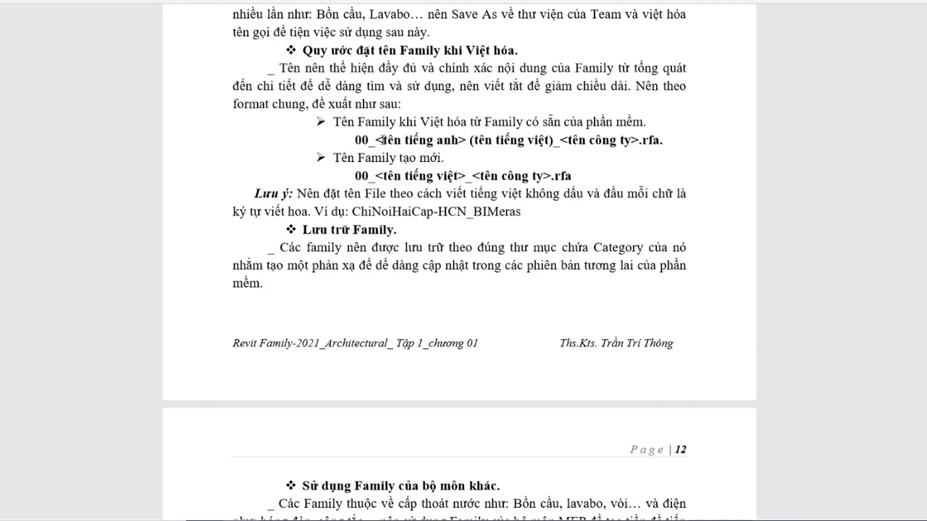
{"action": "left_click_drag", "start_coordinate": [369, 140], "coordinate": [556, 141]}
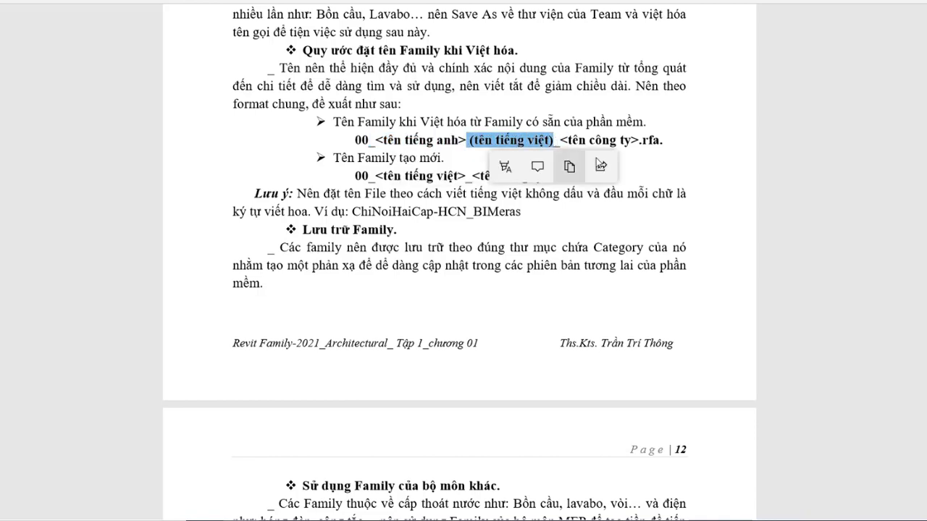
{"action": "left_click", "coordinate": [557, 141]}
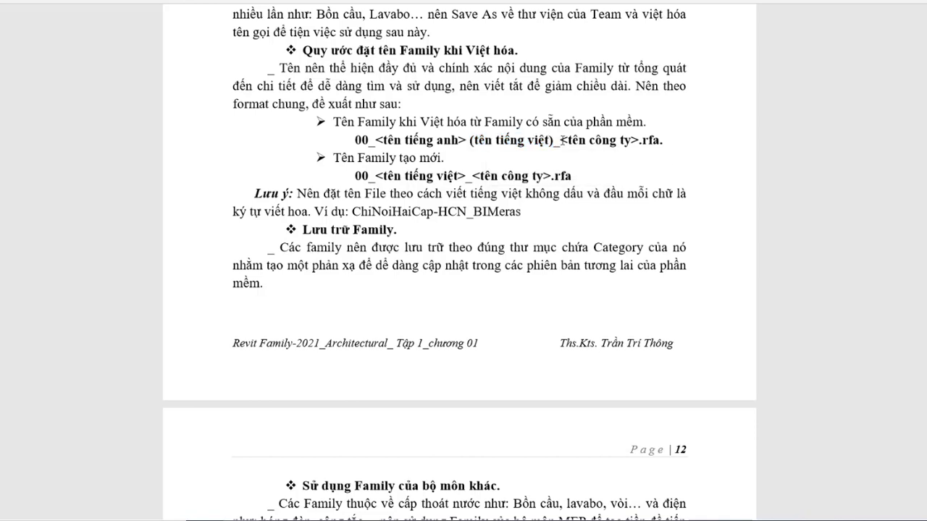
{"action": "left_click_drag", "start_coordinate": [561, 141], "coordinate": [642, 140]}
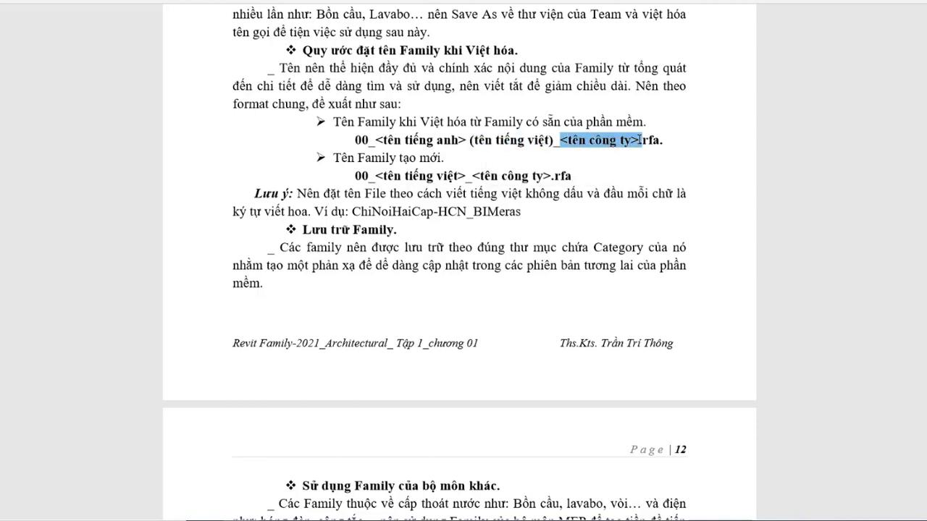
{"action": "left_click", "coordinate": [705, 229]}
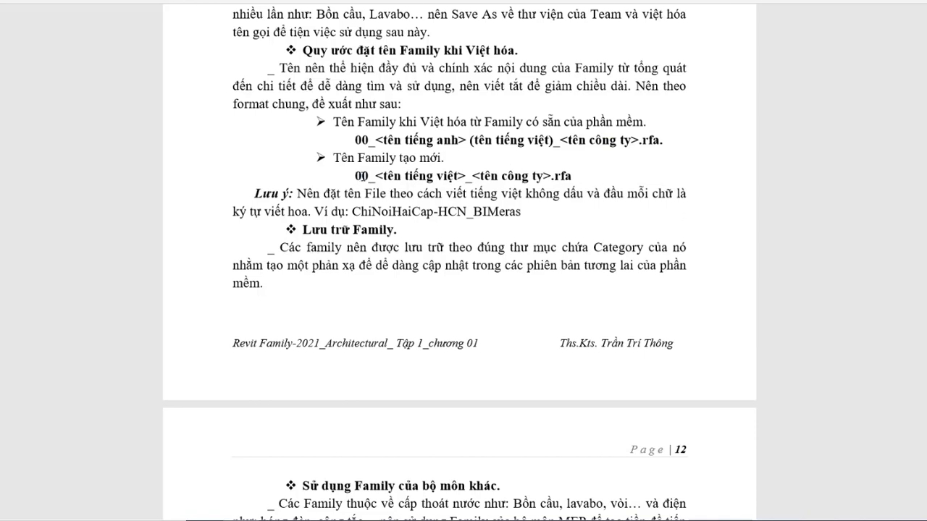
{"action": "double_click", "coordinate": [361, 175]}
{"action": "left_click", "coordinate": [379, 176]}
{"action": "left_click_drag", "start_coordinate": [480, 176], "coordinate": [543, 176]}
{"action": "left_click", "coordinate": [706, 292]}
Highlight the naming example ChiNoiHaiCap-HCN and the company name BIMeras in the PDF.
{"action": "double_click", "coordinate": [362, 211]}
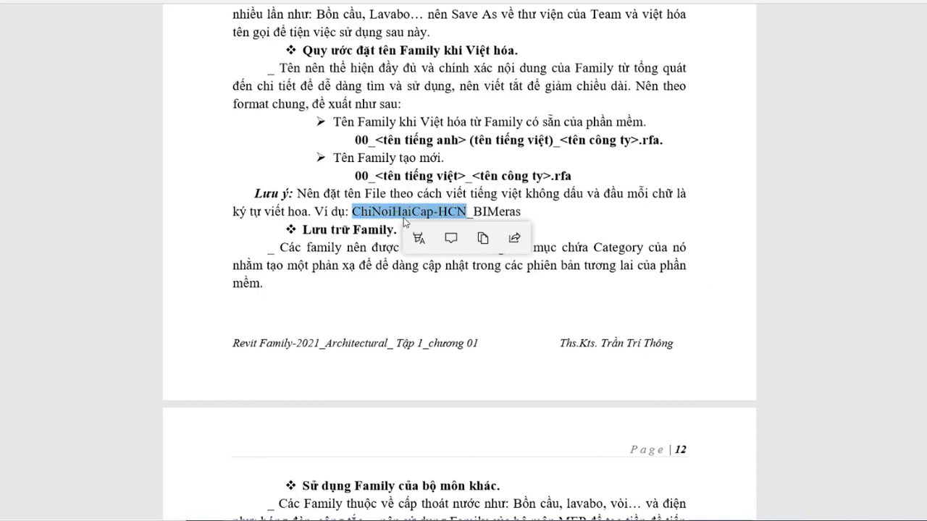
{"action": "mouse_move", "coordinate": [360, 213]}
{"action": "left_mouse_down"}
{"action": "mouse_move", "coordinate": [352, 211]}
{"action": "mouse_move", "coordinate": [370, 211]}
{"action": "left_mouse_up"}
{"action": "left_click", "coordinate": [376, 212]}
{"action": "left_click", "coordinate": [370, 212]}
{"action": "left_click", "coordinate": [369, 219]}
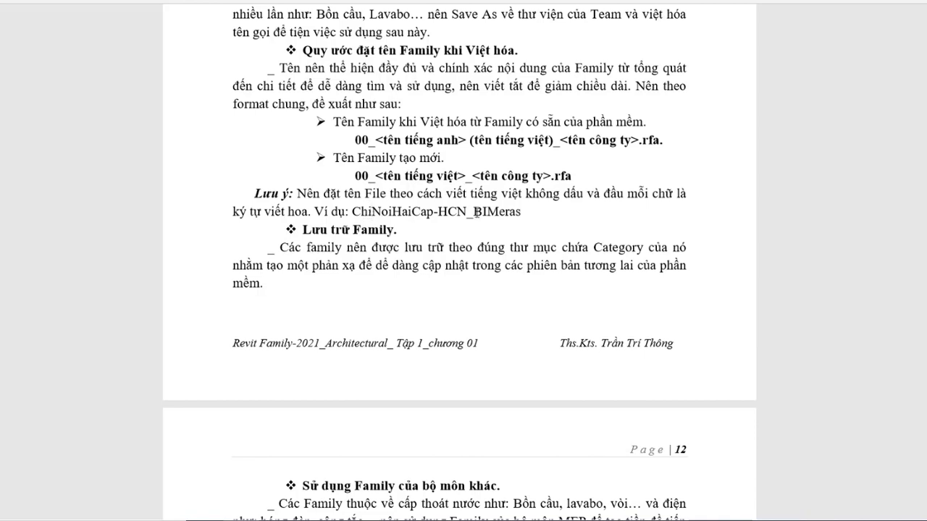
{"action": "left_click_drag", "start_coordinate": [474, 212], "coordinate": [521, 211]}
{"action": "left_click", "coordinate": [554, 212]}
Scroll to page 12's section on harvesting families during project production.
{"action": "scroll", "coordinate": [555, 211], "scroll_direction": "down", "scroll_amount": 3}
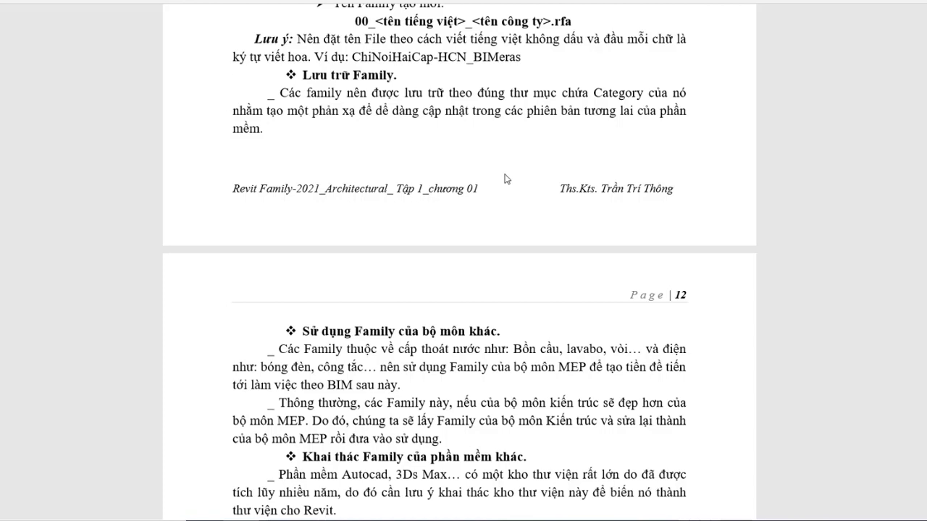
{"action": "scroll", "coordinate": [505, 179], "scroll_direction": "down", "scroll_amount": 3}
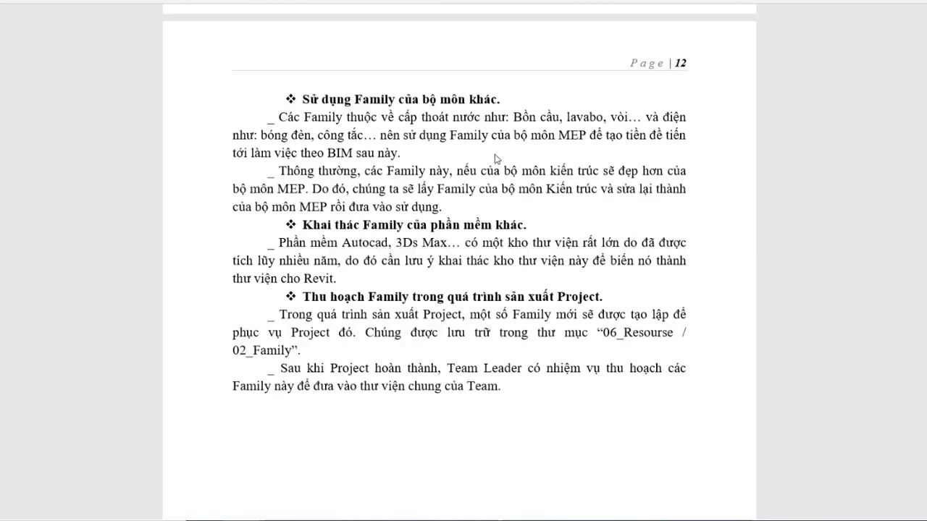
{"action": "scroll", "coordinate": [757, 198], "scroll_direction": "down", "scroll_amount": 1}
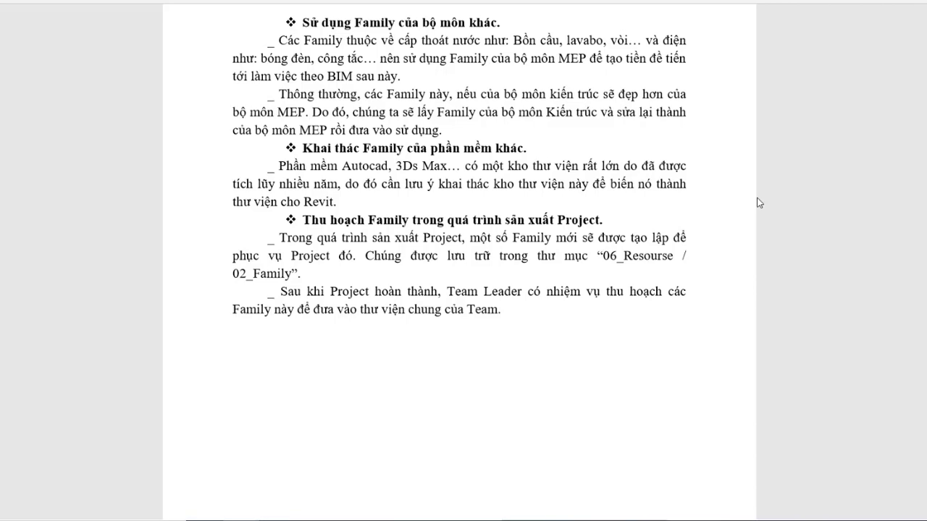
{"action": "scroll", "coordinate": [757, 199], "scroll_direction": "down", "scroll_amount": 3}
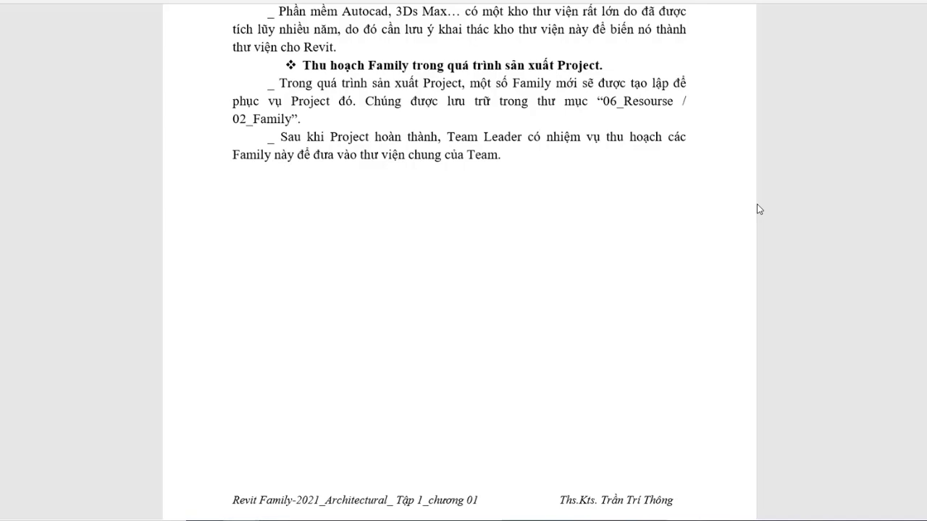
Highlight the 06_Resourse and 02_Family folder names, then scroll to section 1.1.4.
{"action": "left_click_drag", "start_coordinate": [601, 102], "coordinate": [652, 103]}
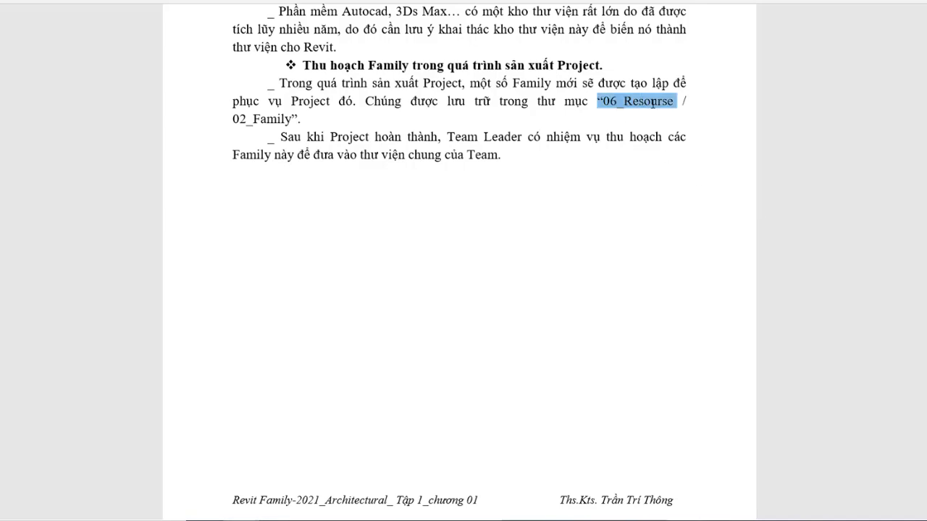
{"action": "left_click_drag", "start_coordinate": [233, 119], "coordinate": [292, 118]}
{"action": "left_click", "coordinate": [502, 211]}
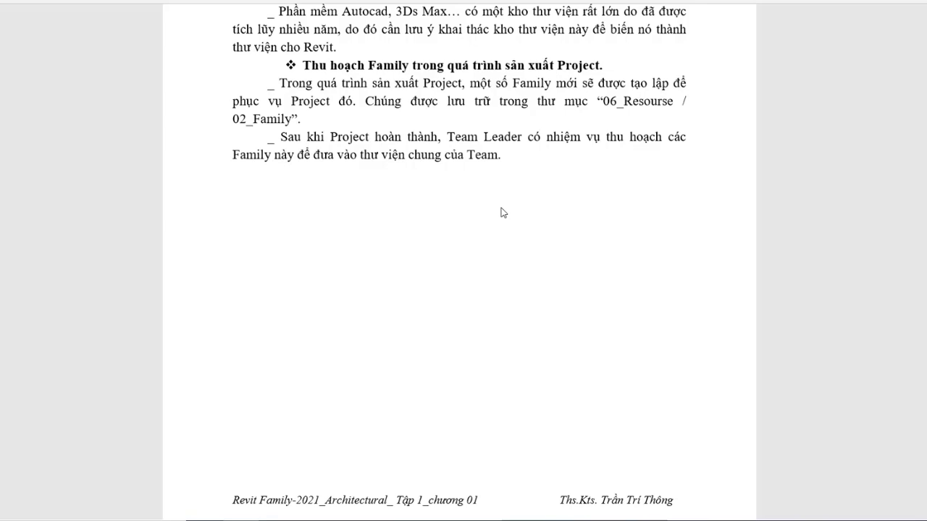
{"action": "scroll", "coordinate": [742, 251], "scroll_direction": "down", "scroll_amount": 10}
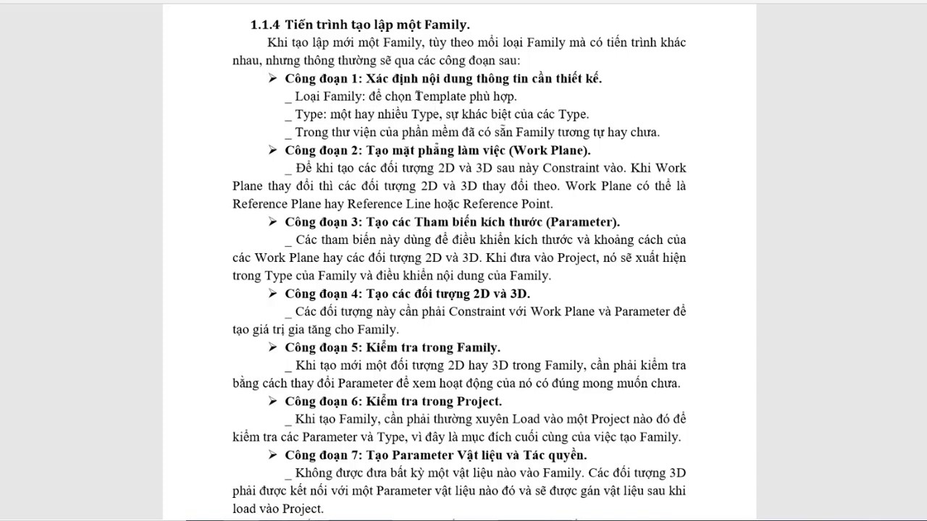
{"action": "double_click", "coordinate": [445, 95]}
{"action": "left_click", "coordinate": [620, 201]}
{"action": "double_click", "coordinate": [539, 133]}
{"action": "left_click", "coordinate": [685, 249]}
{"action": "left_click_drag", "start_coordinate": [291, 203], "coordinate": [323, 205]}
{"action": "left_click", "coordinate": [435, 269]}
{"action": "left_click_drag", "start_coordinate": [404, 205], "coordinate": [432, 205]}
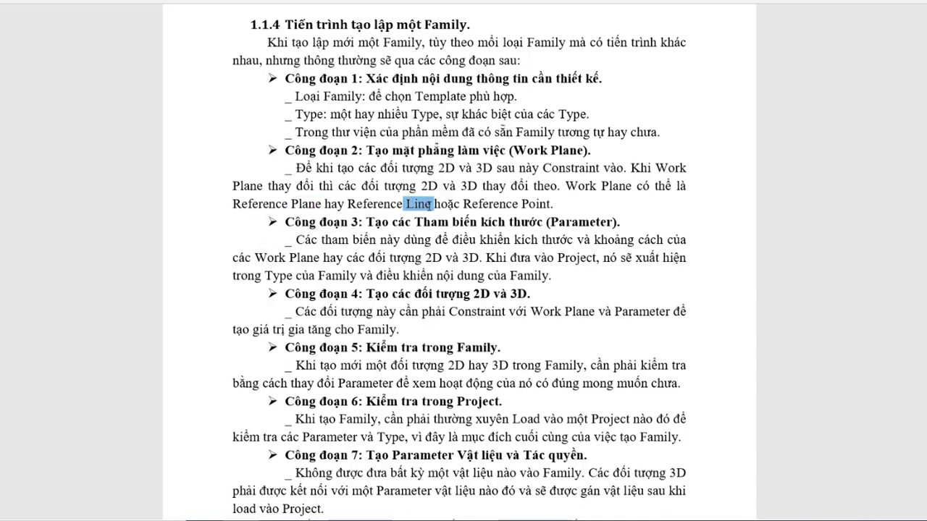
{"action": "left_click", "coordinate": [509, 278]}
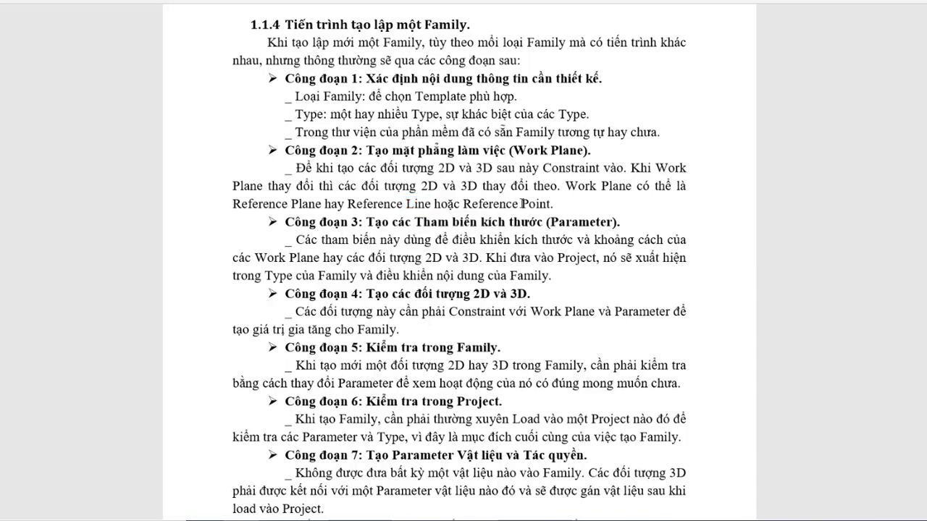
{"action": "left_click_drag", "start_coordinate": [522, 203], "coordinate": [552, 204]}
{"action": "left_click", "coordinate": [642, 291]}
{"action": "left_click_drag", "start_coordinate": [553, 221], "coordinate": [616, 222]}
{"action": "left_click", "coordinate": [665, 333]}
Scroll through the creation stages to Công đoạn 7 and highlight 'Quyền tác giả'.
{"action": "scroll", "coordinate": [580, 278], "scroll_direction": "down", "scroll_amount": 1}
{"action": "scroll", "coordinate": [467, 150], "scroll_direction": "down", "scroll_amount": 3}
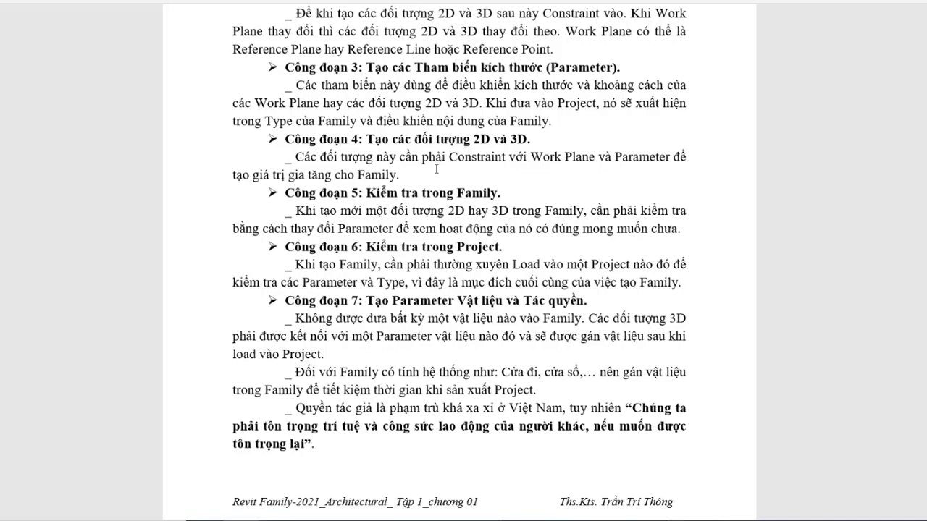
{"action": "scroll", "coordinate": [436, 169], "scroll_direction": "down", "scroll_amount": 2}
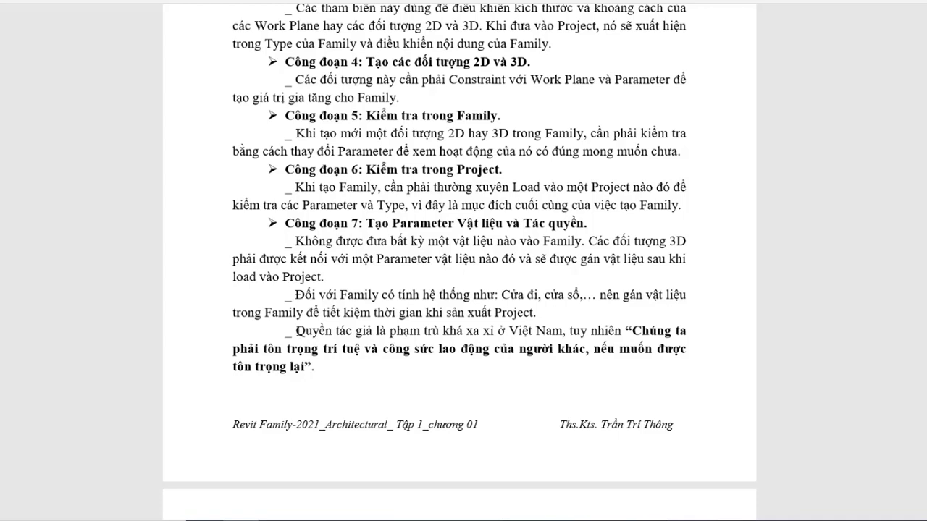
{"action": "left_click_drag", "start_coordinate": [297, 332], "coordinate": [381, 332]}
{"action": "left_click", "coordinate": [604, 275]}
{"action": "scroll", "coordinate": [717, 232], "scroll_direction": "down", "scroll_amount": 7}
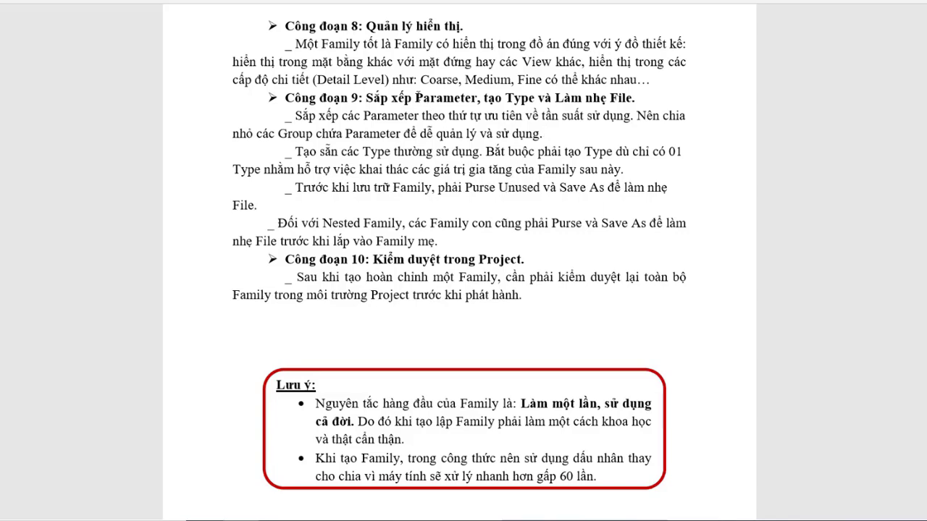
{"action": "left_click_drag", "start_coordinate": [416, 97], "coordinate": [635, 99]}
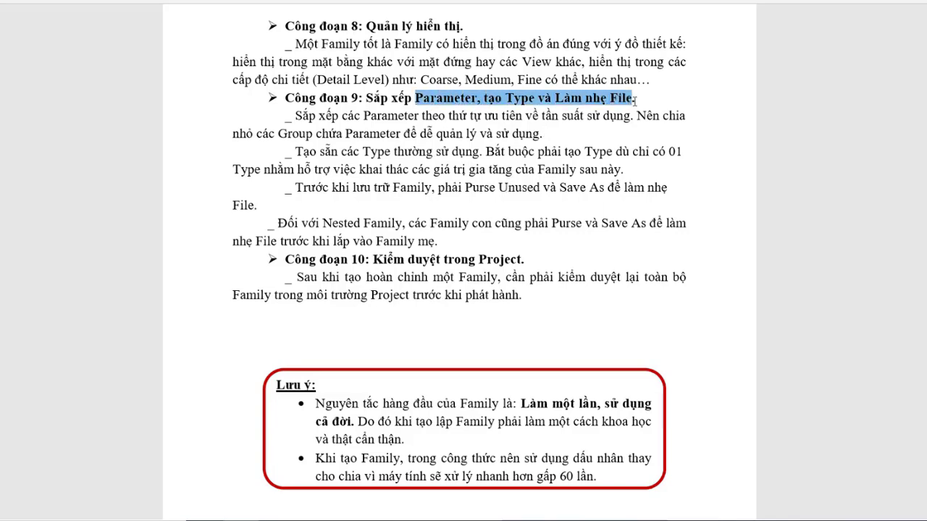
{"action": "left_click", "coordinate": [721, 221]}
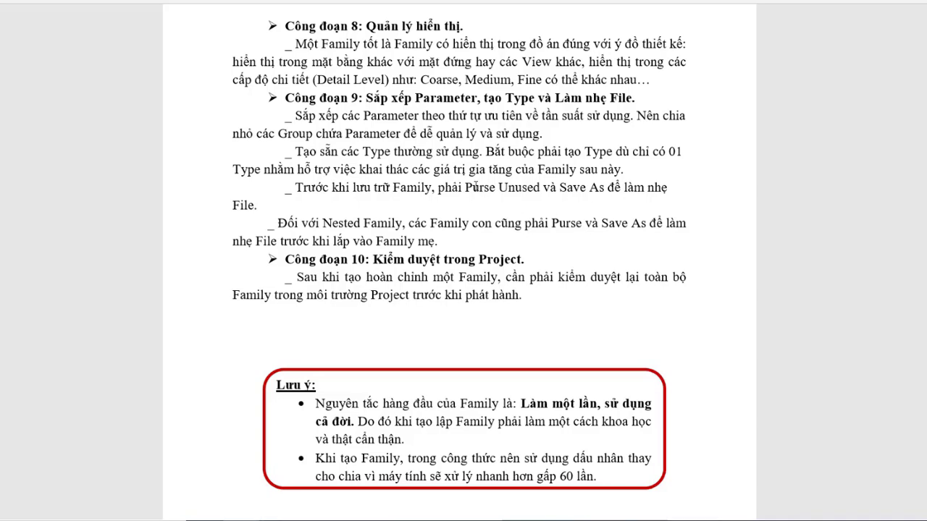
{"action": "left_click_drag", "start_coordinate": [466, 188], "coordinate": [607, 188]}
{"action": "left_click", "coordinate": [696, 196]}
{"action": "left_click_drag", "start_coordinate": [322, 223], "coordinate": [362, 223]}
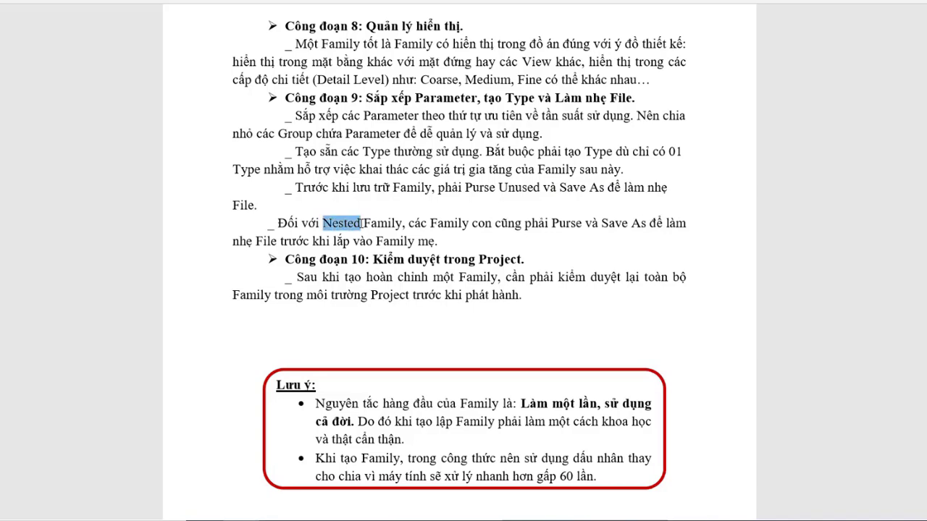
{"action": "left_click", "coordinate": [542, 264]}
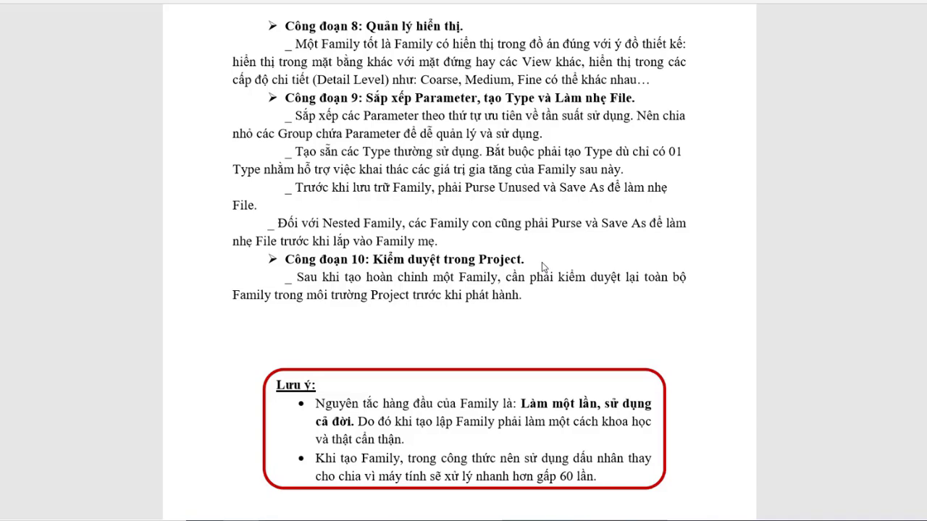
{"action": "double_click", "coordinate": [431, 223]}
{"action": "left_click", "coordinate": [580, 248]}
{"action": "left_click_drag", "start_coordinate": [286, 259], "coordinate": [366, 259]}
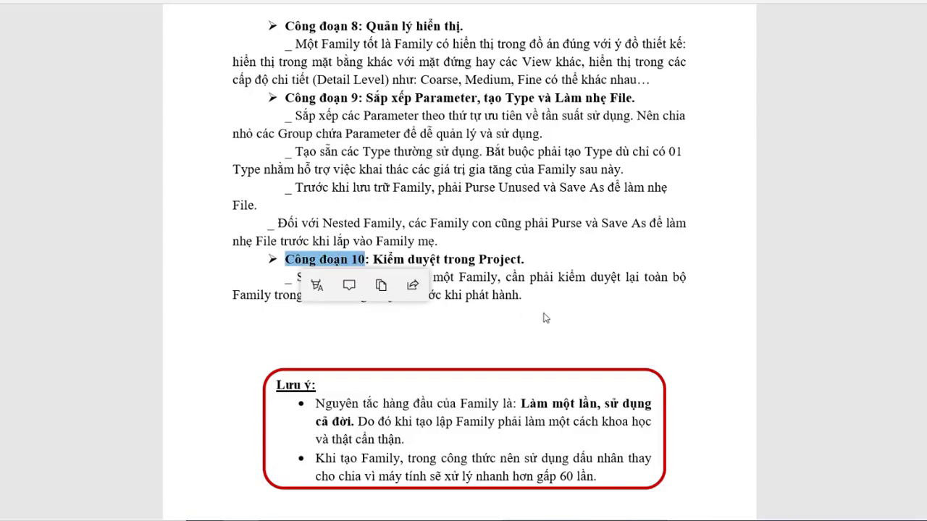
{"action": "left_click", "coordinate": [588, 323]}
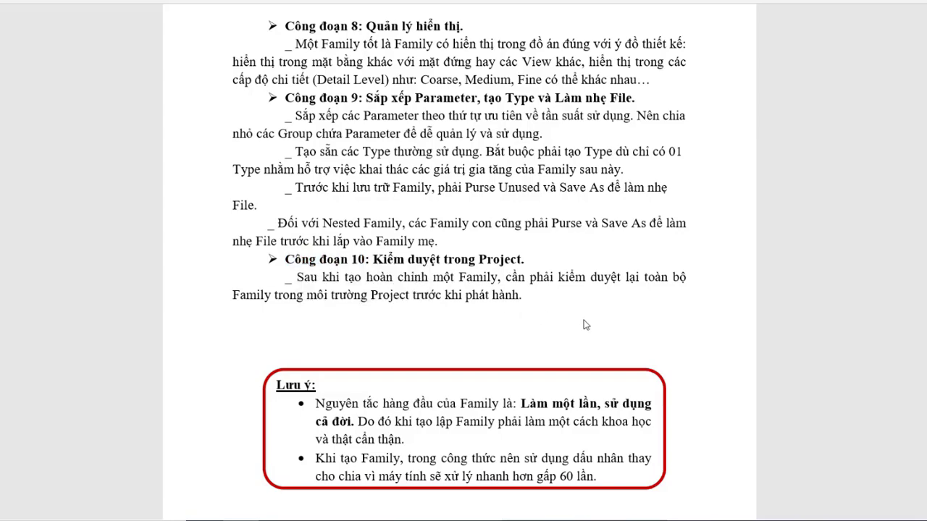
{"action": "scroll", "coordinate": [585, 324], "scroll_direction": "up", "scroll_amount": 10}
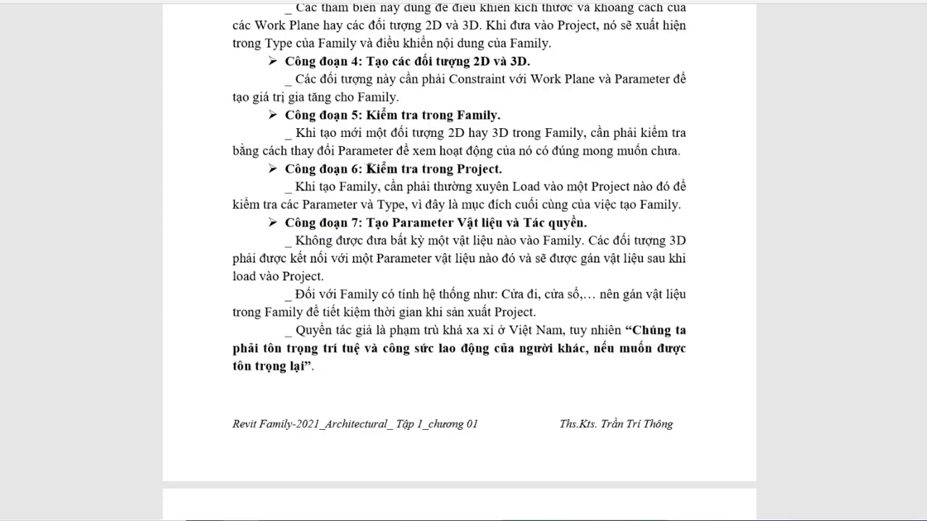
{"action": "left_click_drag", "start_coordinate": [366, 168], "coordinate": [507, 169]}
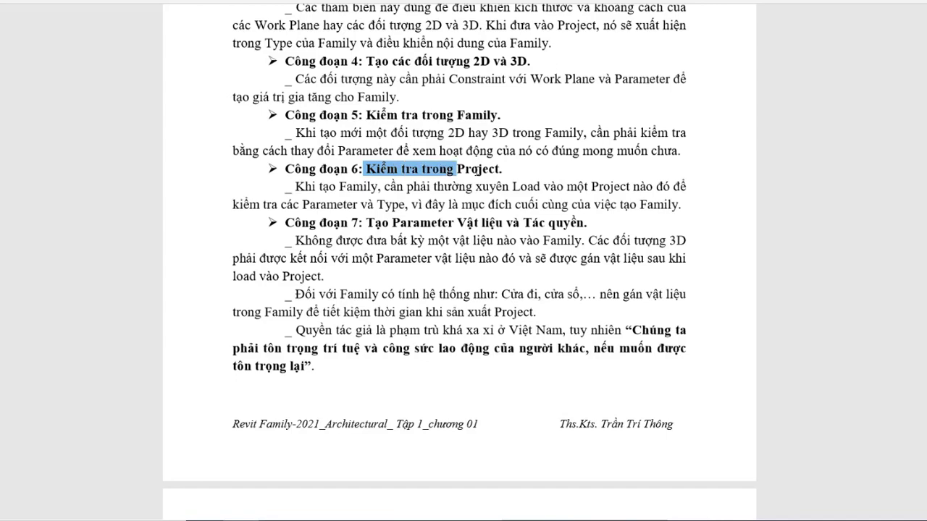
{"action": "left_click", "coordinate": [527, 172]}
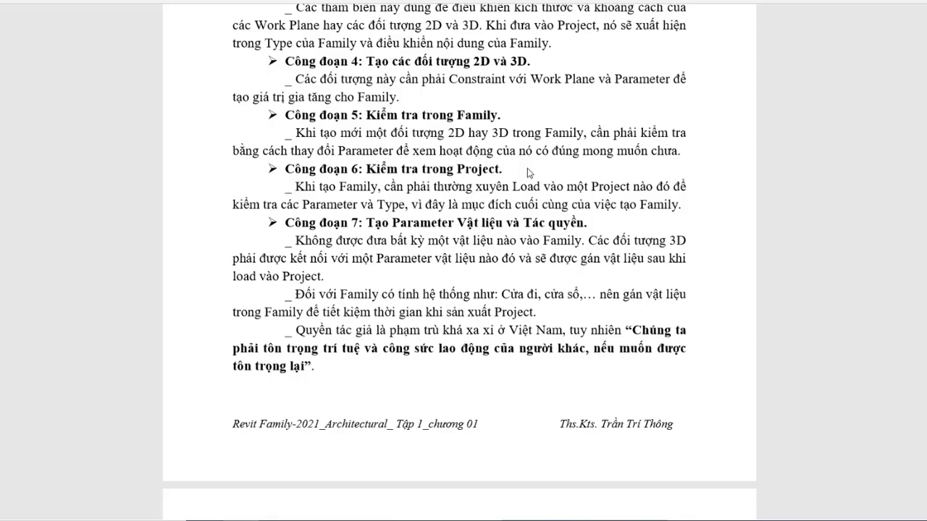
{"action": "scroll", "coordinate": [527, 172], "scroll_direction": "down", "scroll_amount": 6}
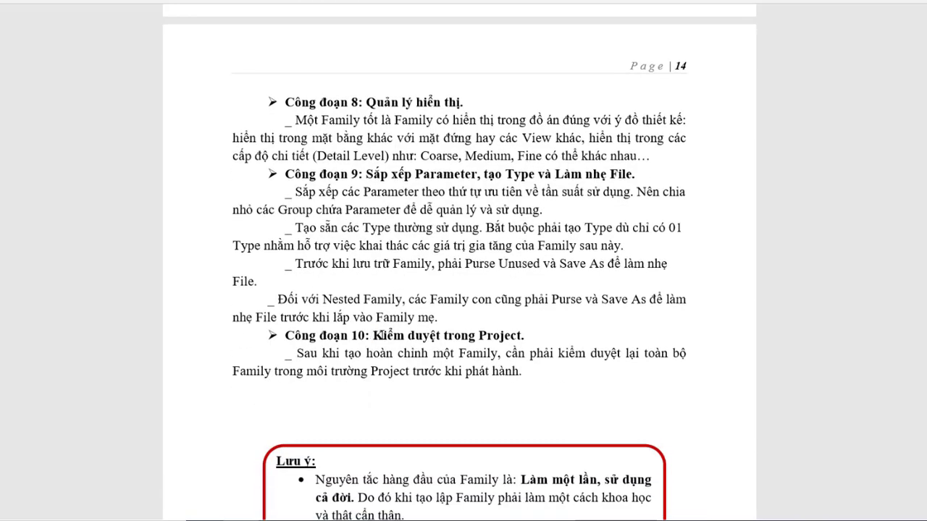
{"action": "left_click_drag", "start_coordinate": [372, 335], "coordinate": [527, 335]}
{"action": "scroll", "coordinate": [572, 304], "scroll_direction": "down", "scroll_amount": 2}
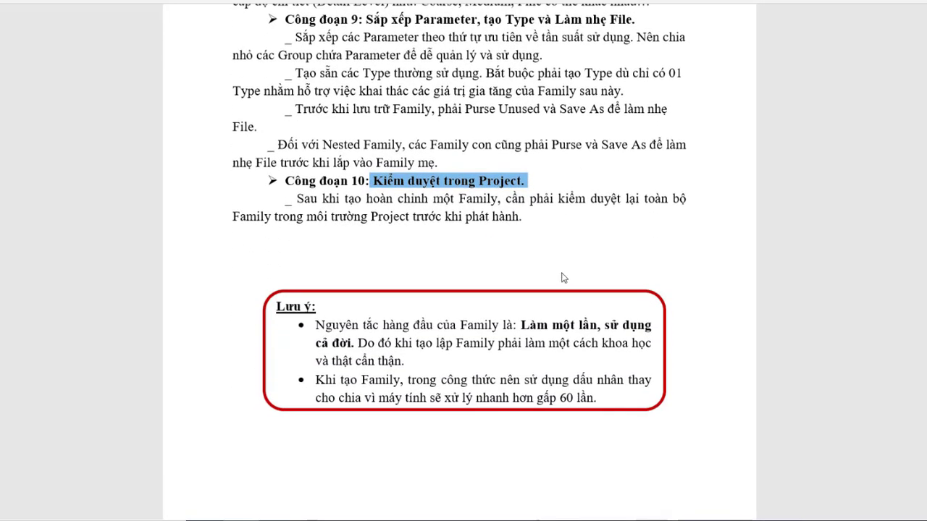
{"action": "left_click", "coordinate": [540, 222]}
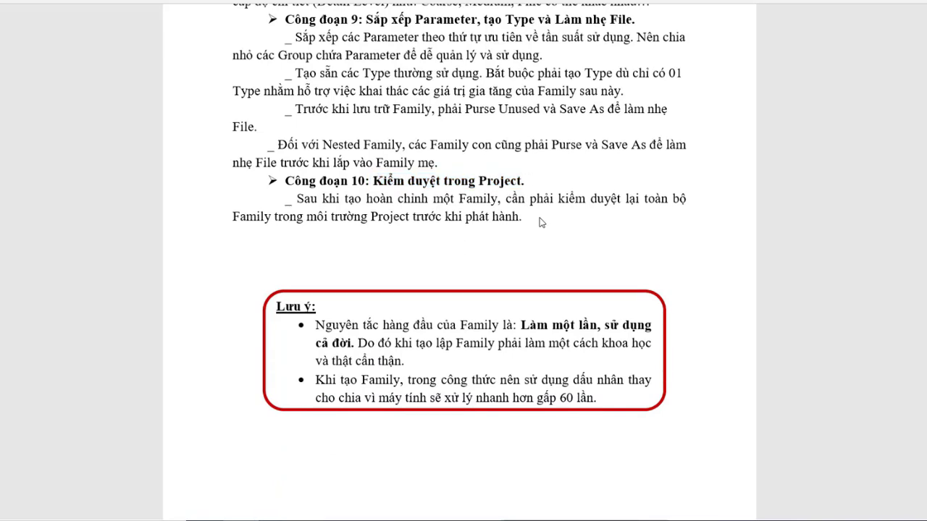
{"action": "scroll", "coordinate": [619, 351], "scroll_direction": "down", "scroll_amount": 2}
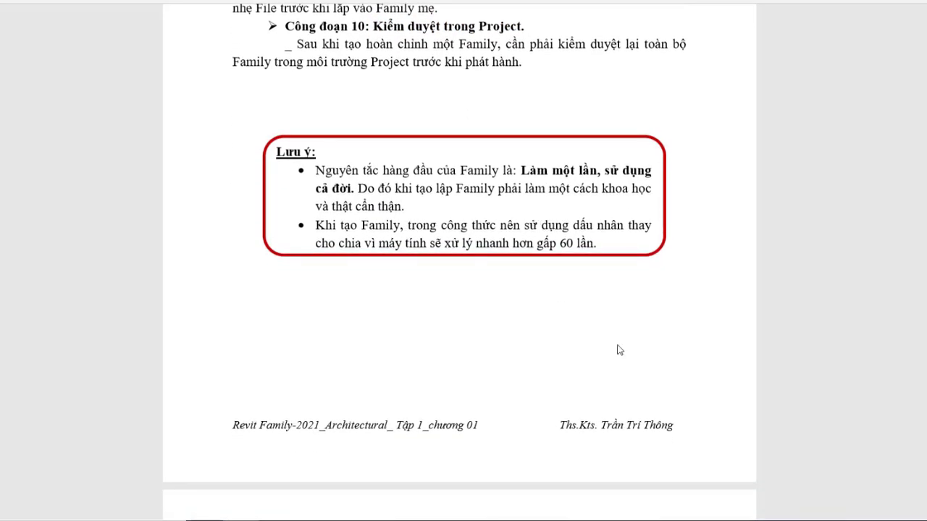